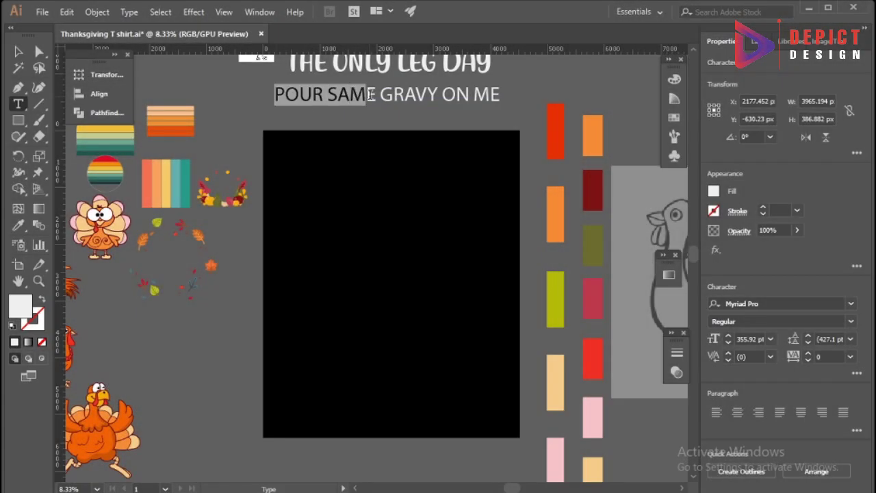
Step: Copy POUR SAME and GRAVY out of the headline as separate text objects, GRAVY below
key(ctrl+c)
key(Escape)
key(ctrl+v)
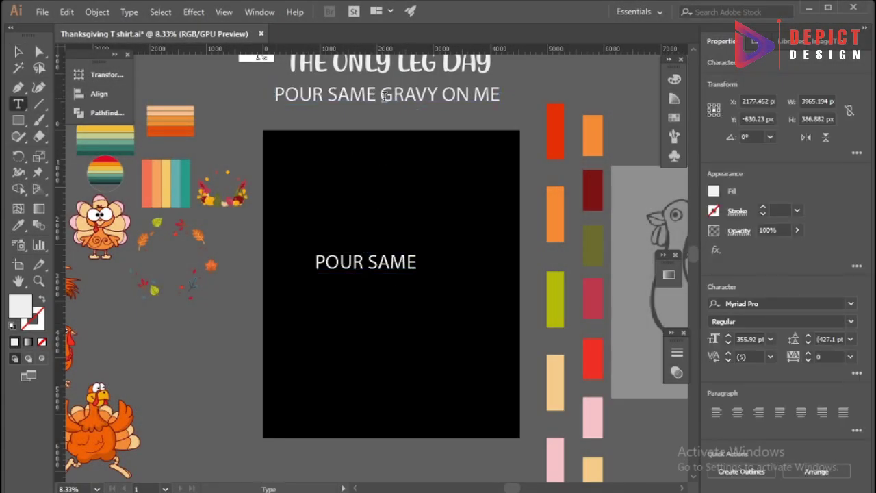
key(ctrl+c)
key(Escape)
key(ctrl+v)
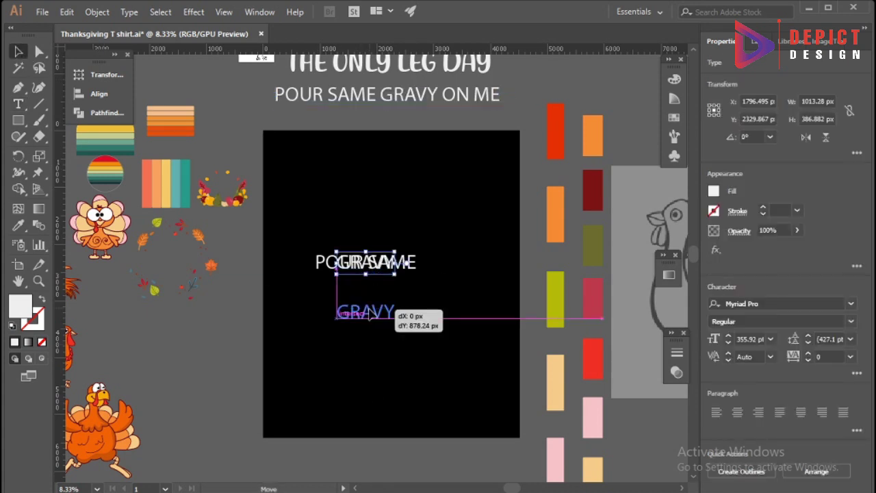
drag(373, 264, 373, 313)
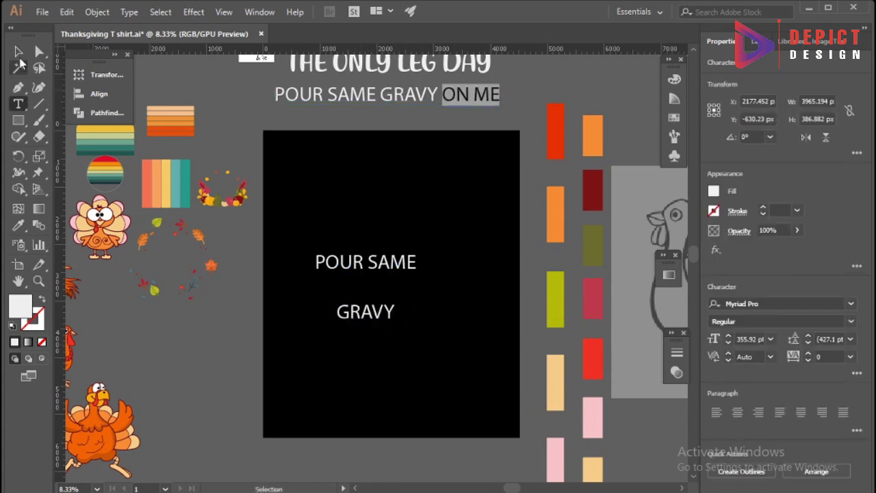
Step: Add ON ME as its own line below GRAVY and move POUR SAME near the artboard top
key(ctrl+c)
key(Escape)
key(ctrl+v)
drag(366, 262, 365, 377)
drag(410, 262, 436, 172)
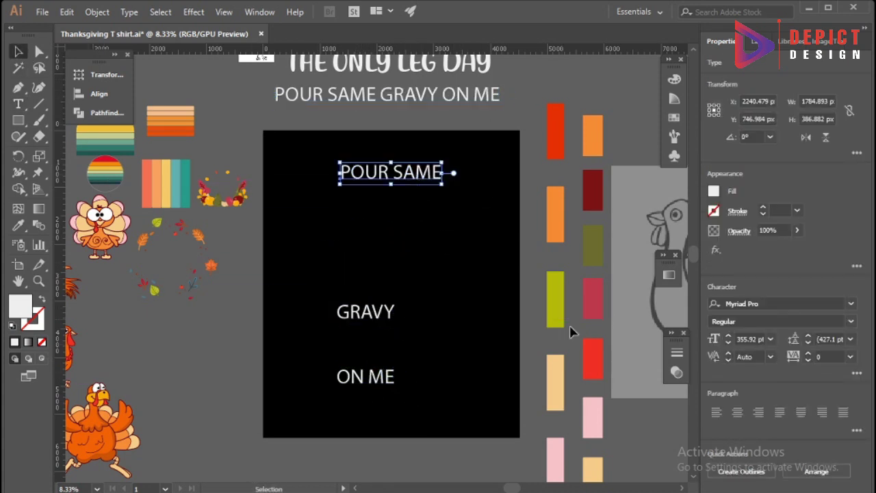
Step: Set POUR SAME in Bobby Jones Soft Regular and enlarge it across the artboard
click(850, 304)
click(573, 357)
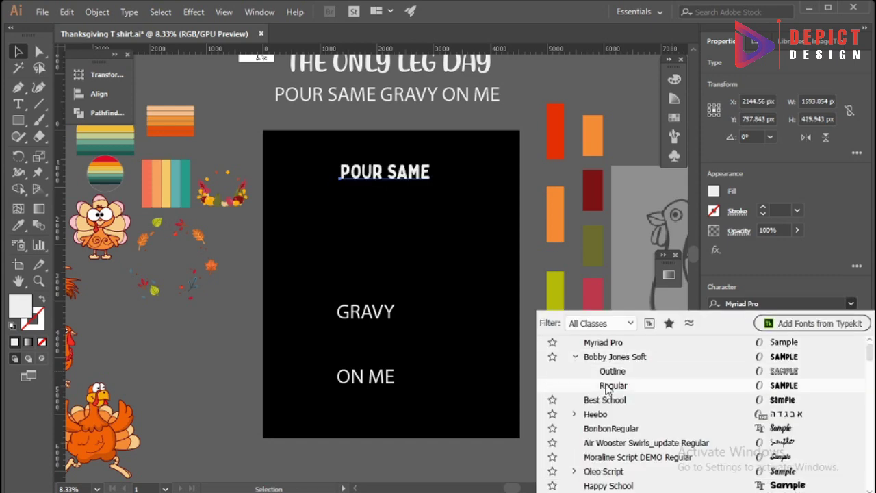
click(609, 393)
drag(444, 176, 504, 177)
click(404, 241)
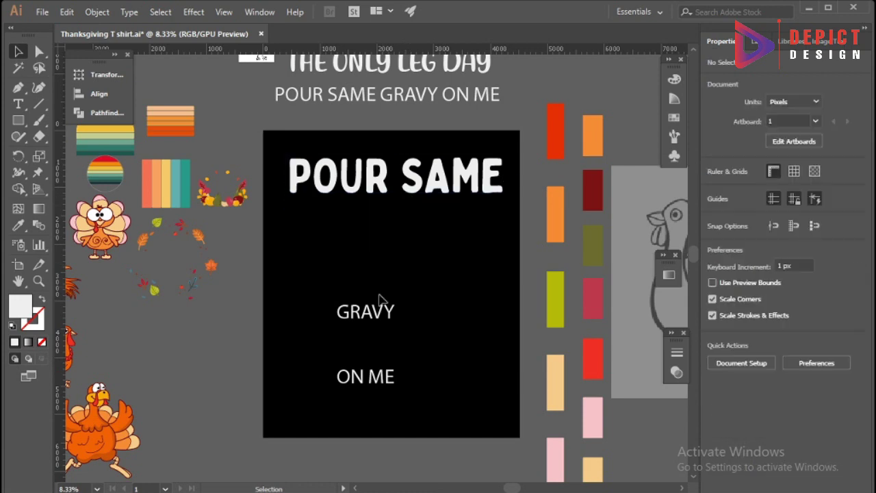
Step: Move GRAVY up under POUR SAME and change it to lowercase gravy
drag(381, 299, 407, 234)
click(856, 373)
click(745, 362)
click(857, 374)
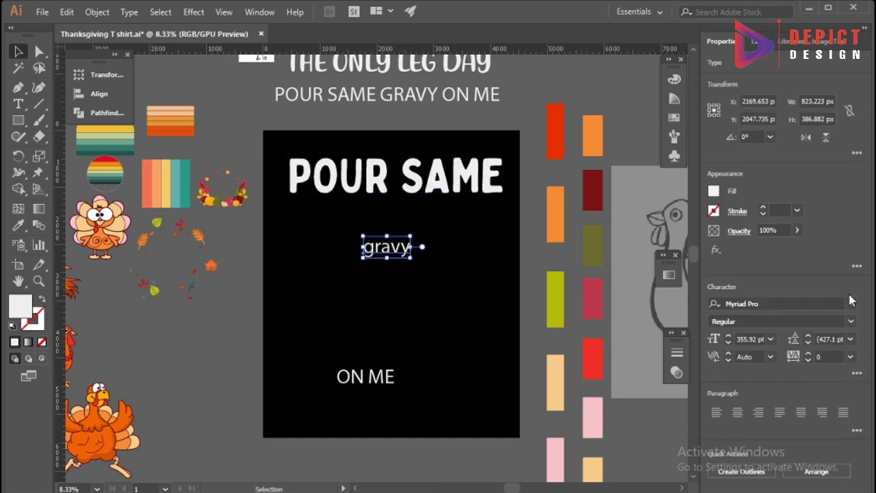
Step: Enlarge gravy and set it in the Christmas Time Star script font
click(851, 304)
click(602, 323)
click(596, 401)
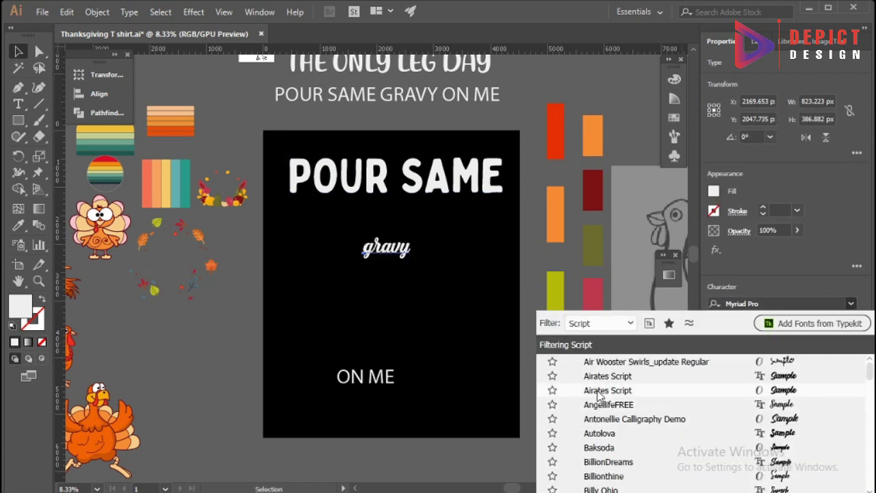
scroll(600, 411, down, 3)
click(473, 356)
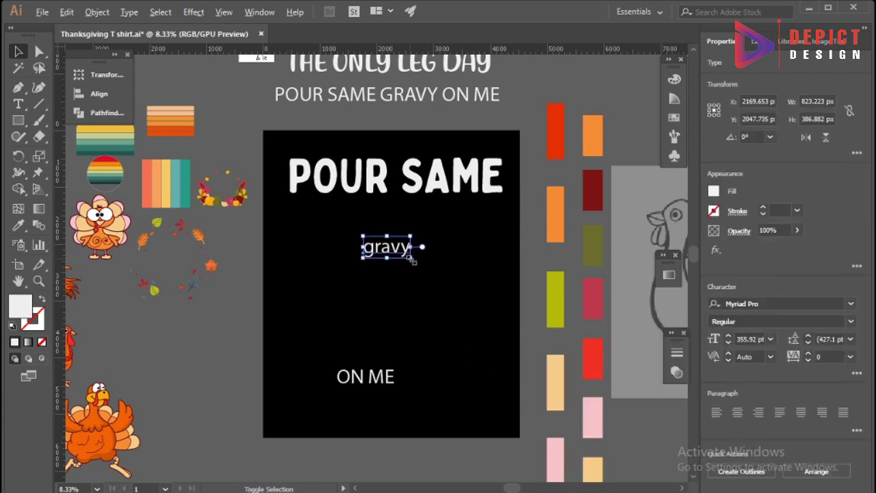
drag(411, 257, 456, 278)
click(851, 303)
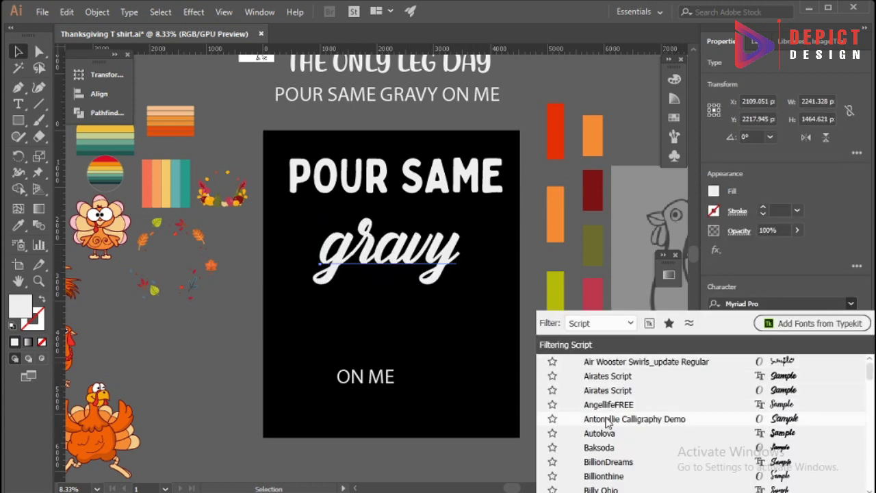
scroll(604, 438, down, 2)
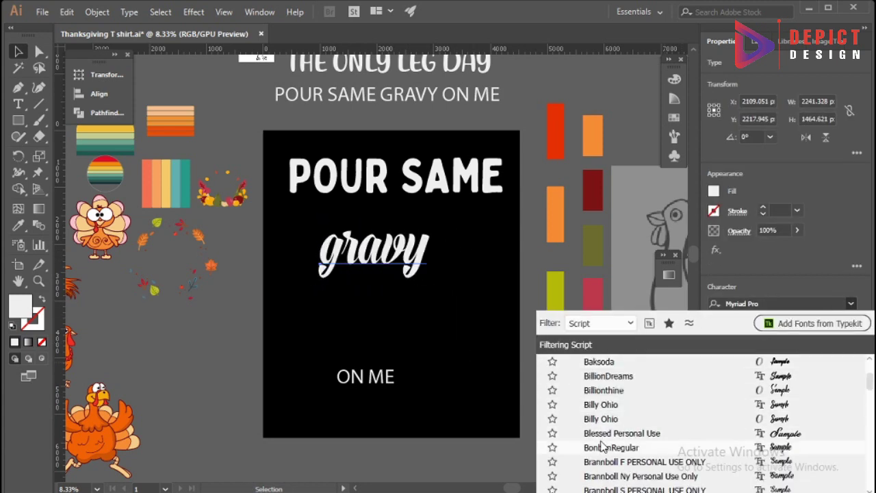
scroll(603, 444, down, 2)
scroll(600, 431, down, 2)
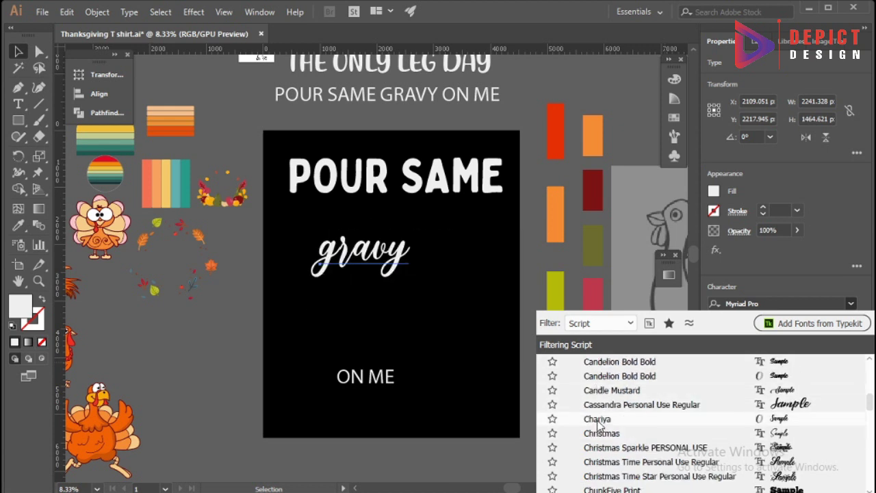
scroll(602, 419, down, 2)
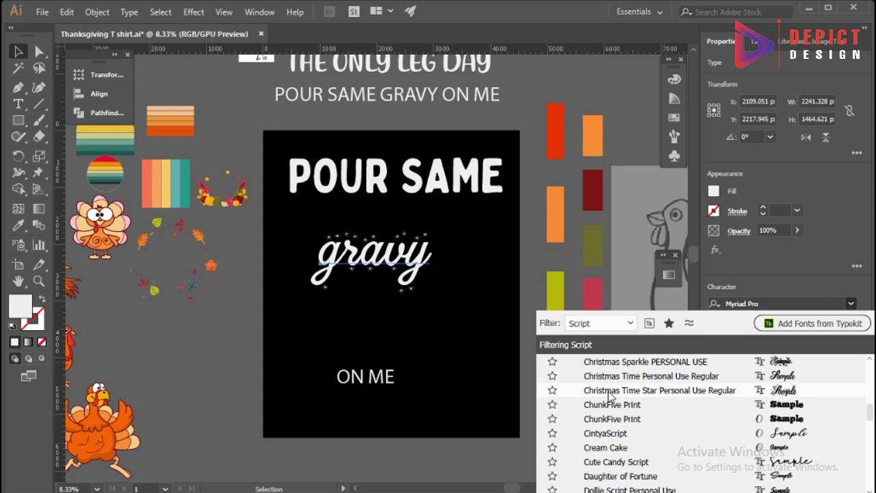
click(608, 396)
Step: Eyedropper POUR SAME's font and size onto ON ME
click(390, 334)
click(353, 377)
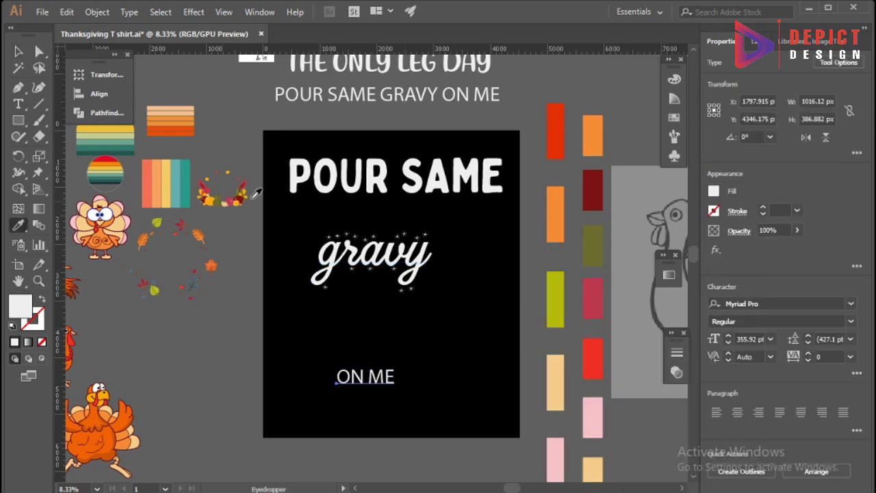
click(329, 180)
click(366, 270)
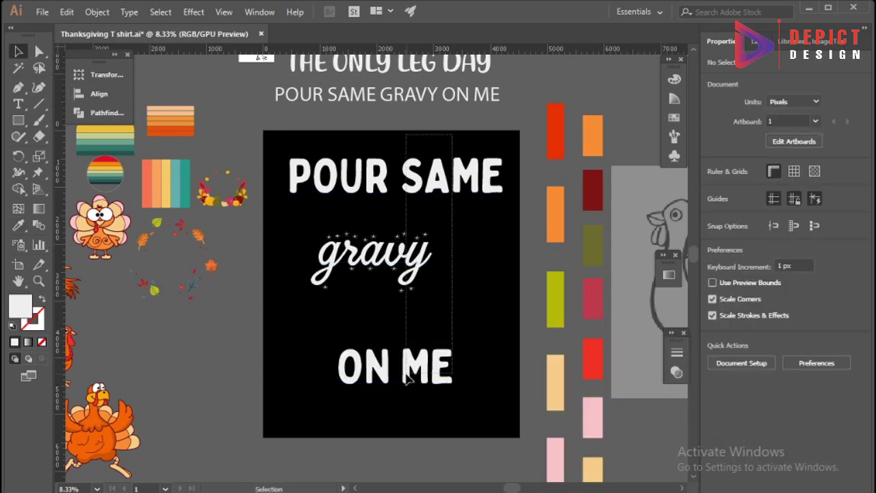
Step: Pull gravy and ON ME up tight and place a duplicate of the text stack aside
drag(411, 260, 428, 219)
drag(411, 384, 411, 294)
click(401, 322)
drag(301, 151, 480, 315)
drag(397, 240, 569, 172)
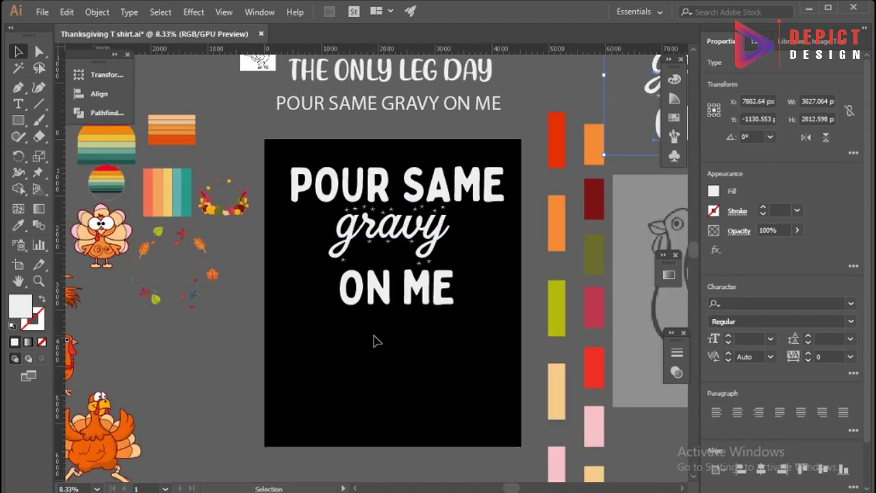
Step: Convert gravy to outlines and ungroup the lettering
right_click(446, 195)
click(500, 280)
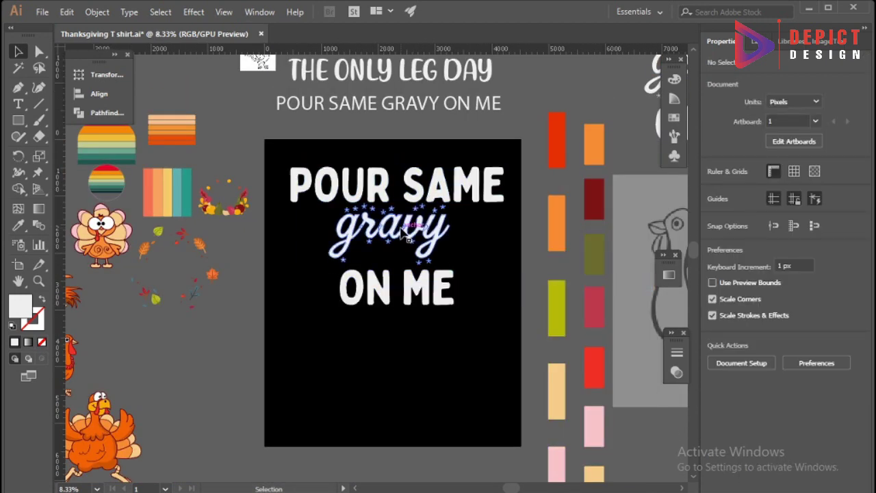
right_click(427, 222)
click(454, 338)
scroll(390, 250, up, 3)
scroll(390, 250, down, 2)
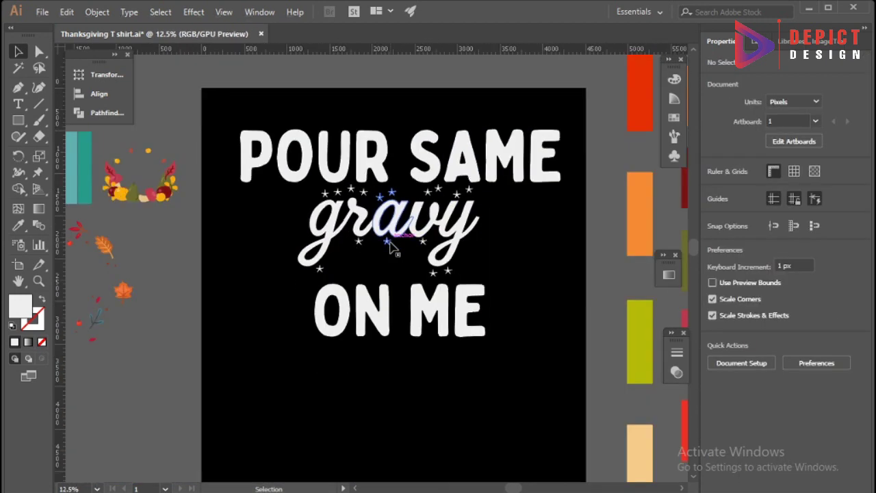
Step: Delete the two stars near the g in isolation mode
drag(483, 199, 404, 265)
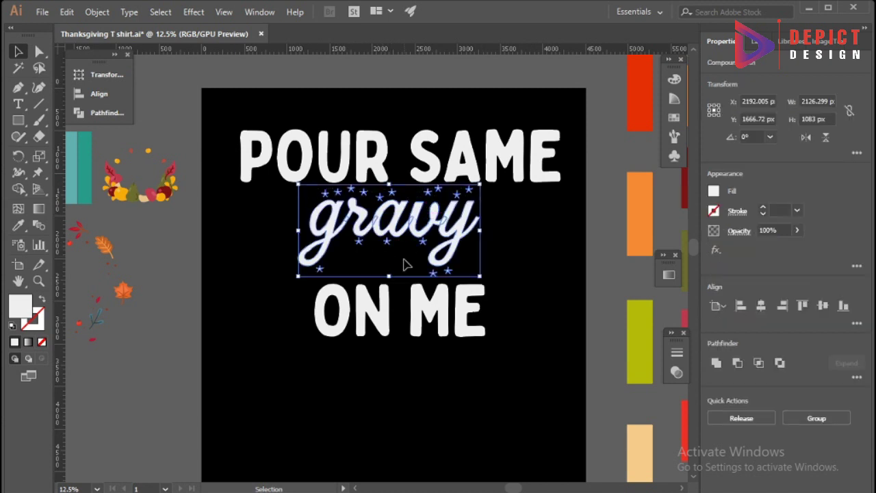
click(328, 219)
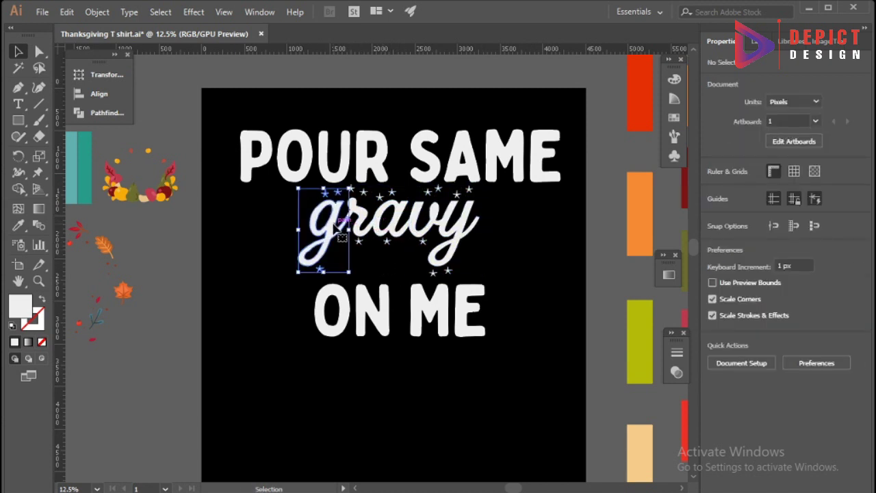
right_click(332, 220)
click(319, 250)
scroll(336, 267, up, 3)
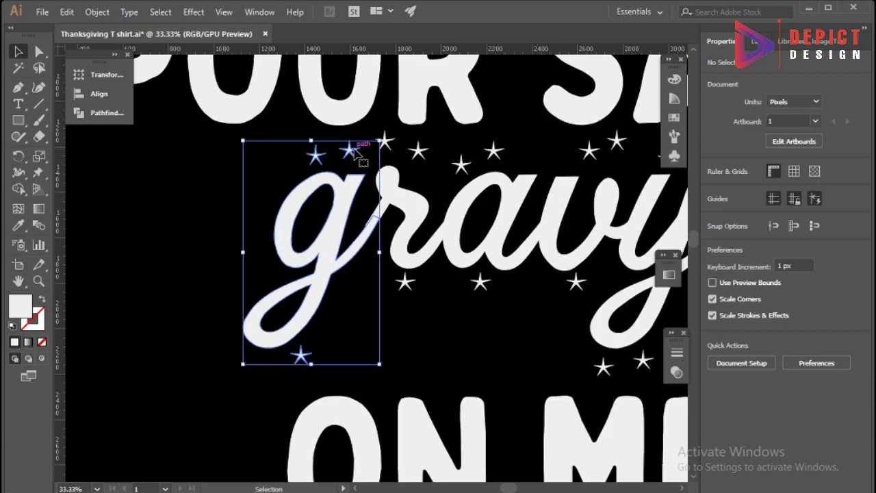
double_click(301, 205)
drag(305, 133, 359, 159)
key(Delete)
double_click(356, 354)
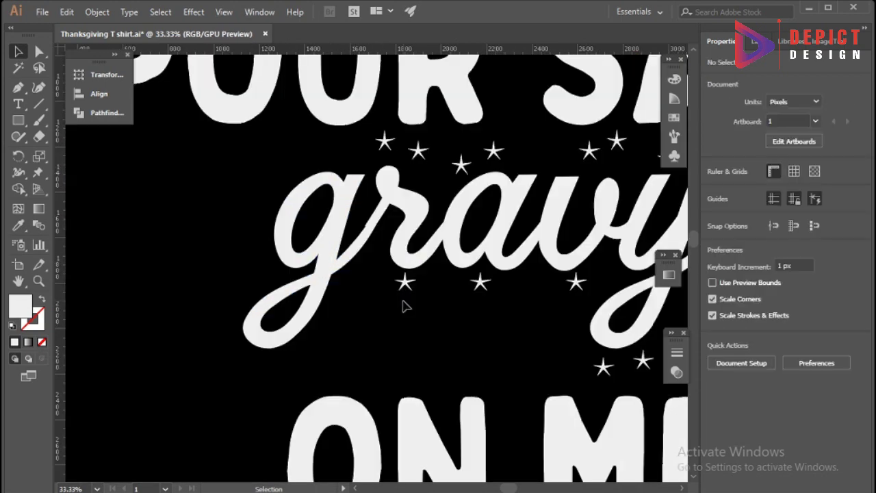
Step: Select gravy with all its stars and apply Pathfinder Divide
click(405, 280)
scroll(321, 341, down, 1)
double_click(321, 341)
double_click(258, 245)
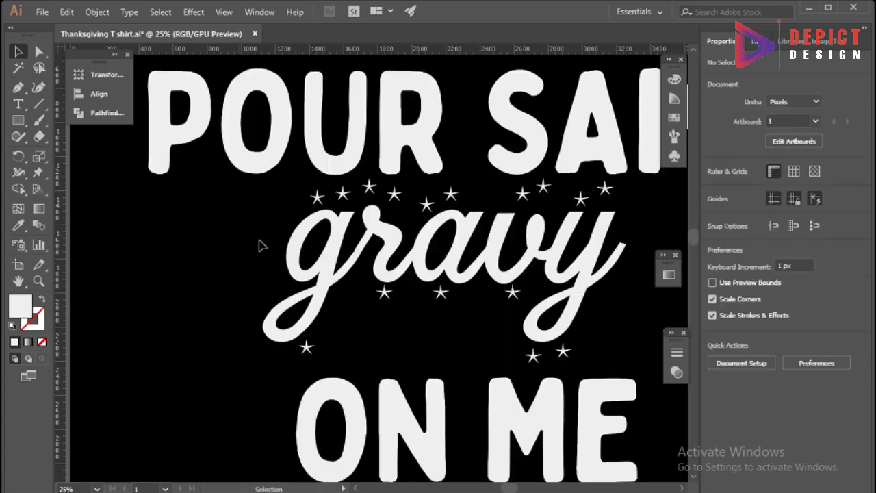
scroll(258, 244, down, 1)
drag(352, 215, 524, 288)
click(110, 116)
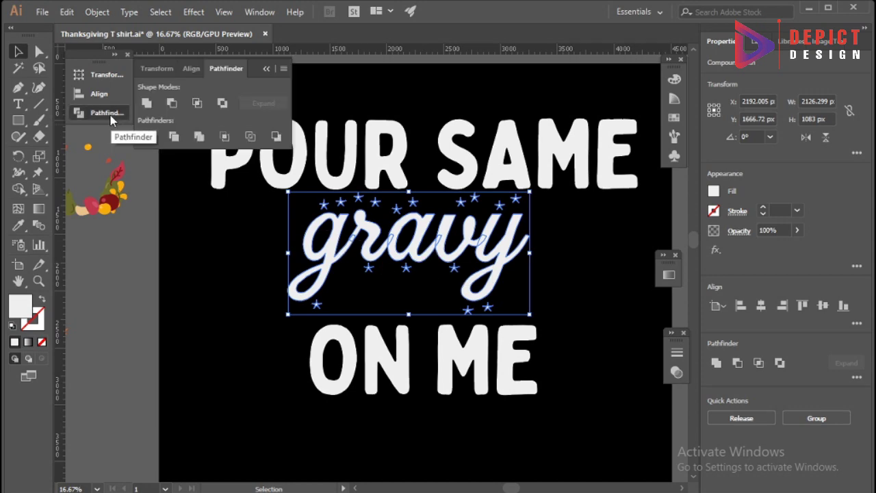
click(149, 138)
Step: Move the divided stars off to the lower left and select the remaining gravy pieces
right_click(278, 263)
click(231, 293)
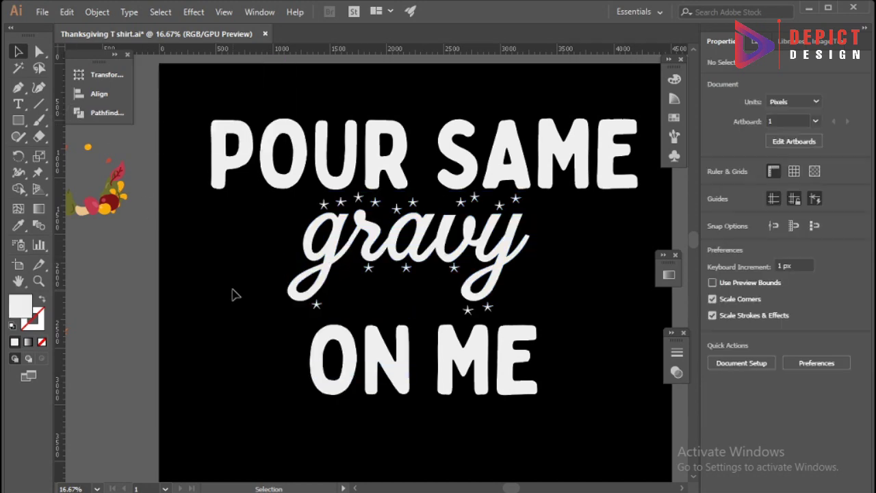
click(345, 290)
scroll(433, 207, up, 1)
drag(433, 208, 603, 302)
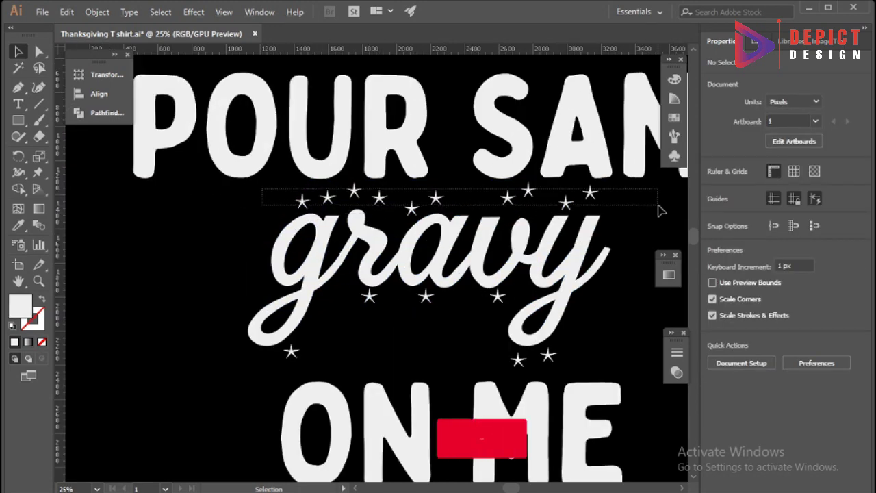
scroll(334, 309, down, 1)
scroll(333, 308, up, 1)
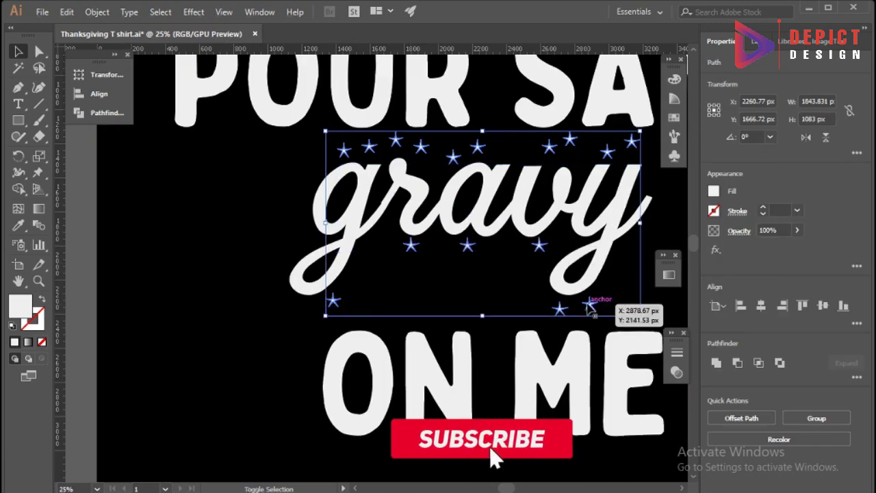
scroll(468, 271, down, 3)
drag(253, 395, 255, 404)
scroll(468, 274, up, 2)
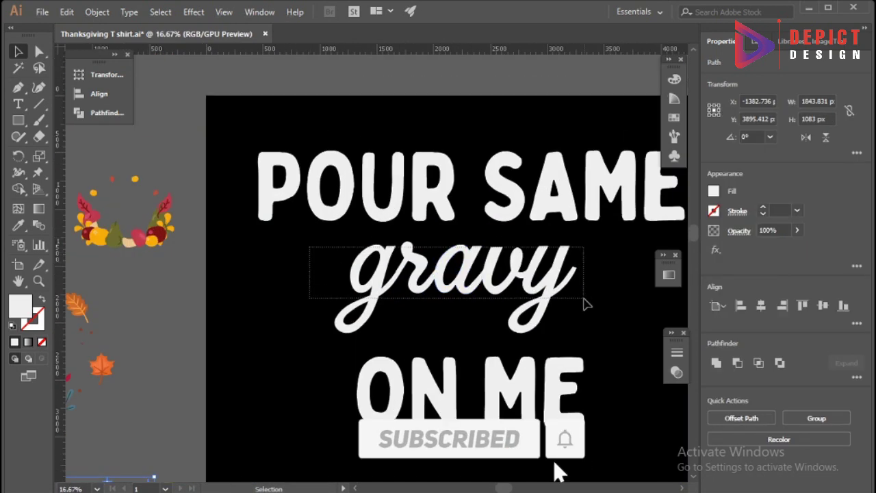
drag(309, 249, 582, 303)
right_click(581, 303)
Step: Group the gravy pieces and apply an Arc warp to POUR SAME
click(493, 186)
scroll(422, 312, down, 1)
click(452, 212)
click(193, 12)
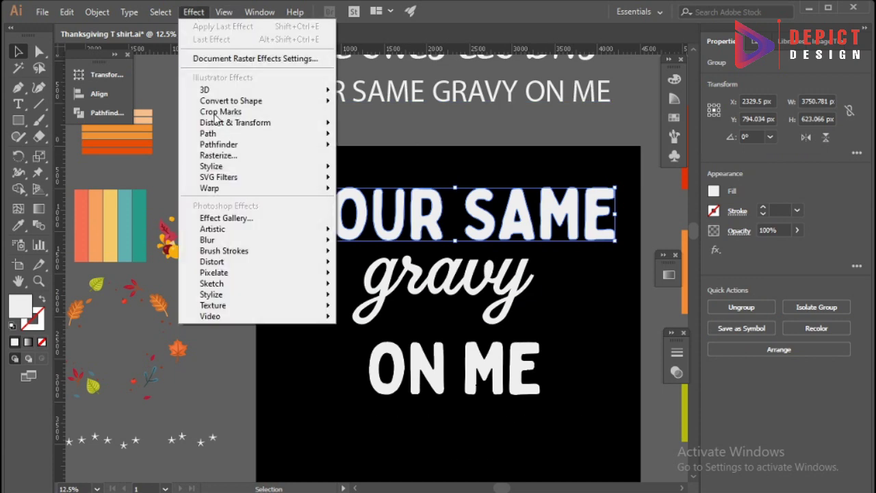
click(363, 164)
click(805, 314)
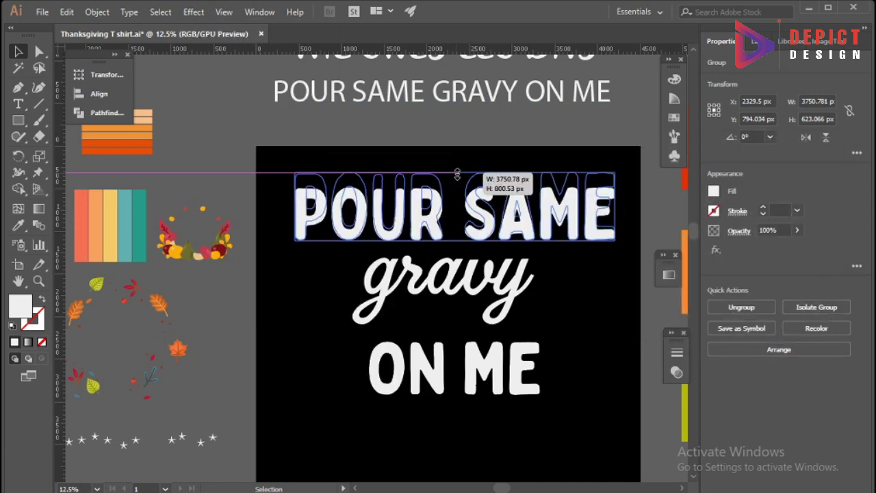
click(193, 12)
click(382, 195)
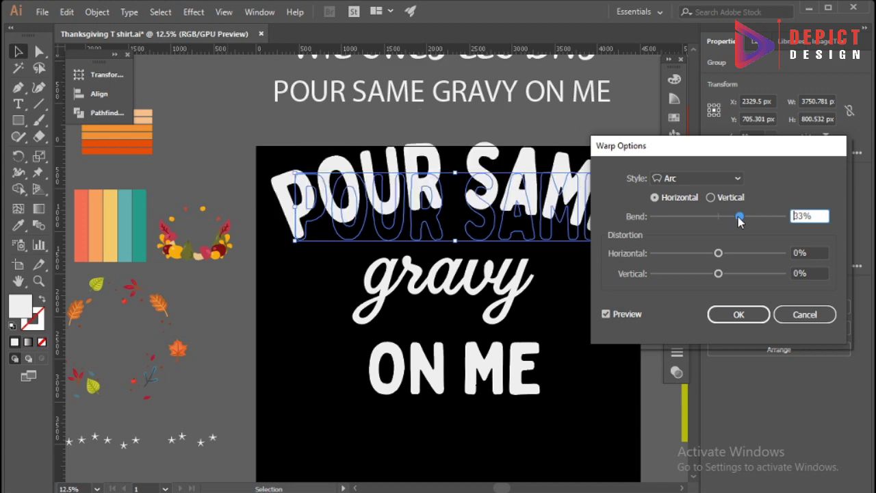
key(Return)
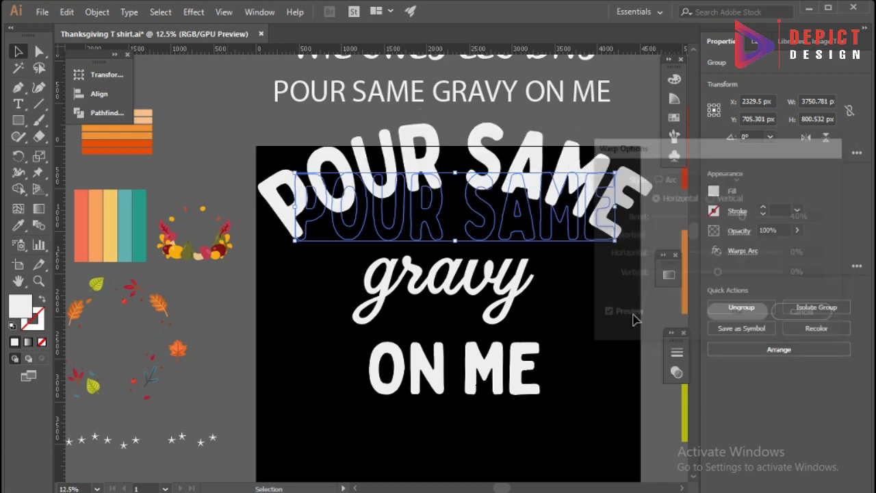
Step: Expand the arched POUR SAME, centre it, then resize and lower it
click(97, 12)
click(174, 154)
click(99, 94)
click(170, 107)
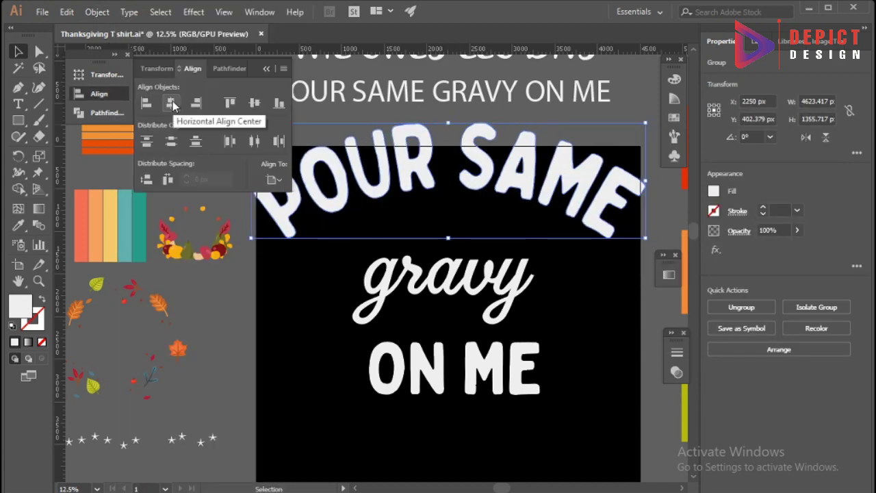
drag(634, 236, 636, 237)
drag(472, 168, 480, 194)
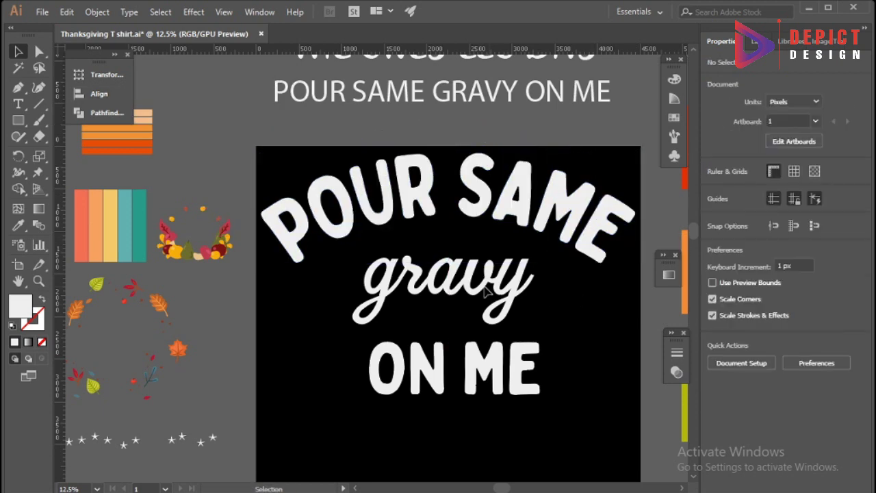
Step: Move gravy and ON ME up and horizontally centre all three lines
drag(488, 332, 488, 323)
drag(488, 361, 467, 335)
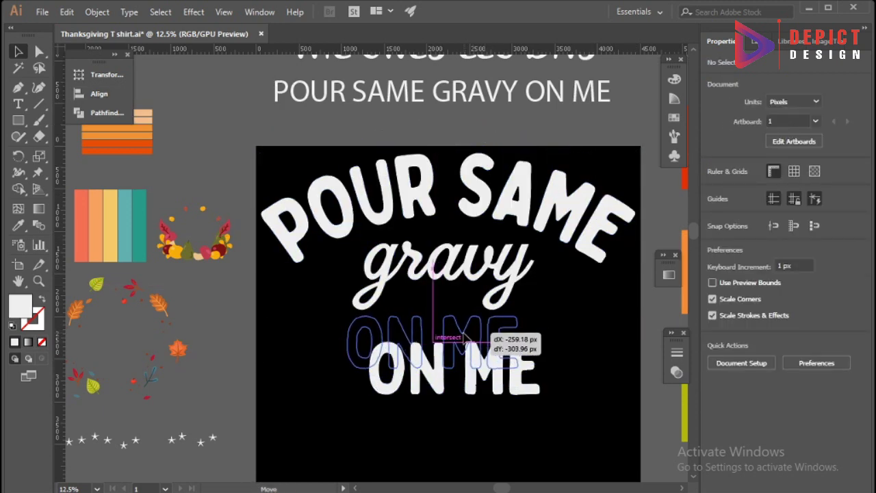
click(98, 94)
drag(308, 167, 541, 373)
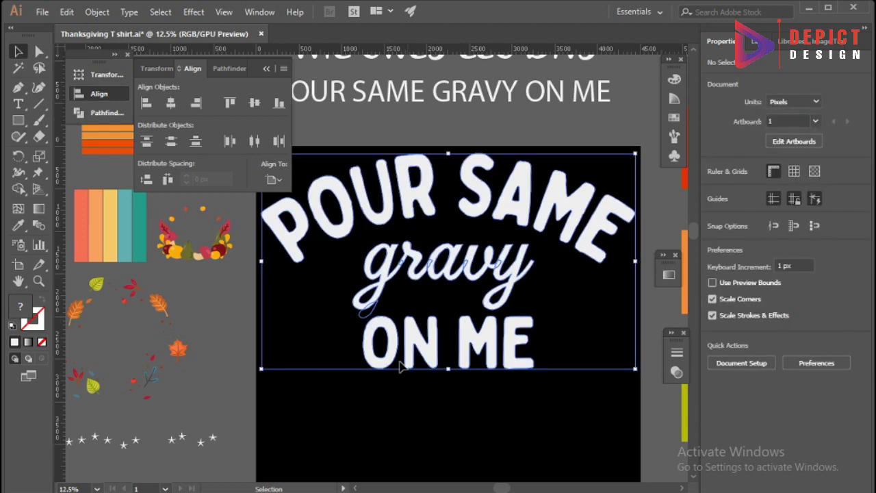
click(176, 109)
Step: Stretch ON ME slightly wider
click(449, 305)
click(342, 372)
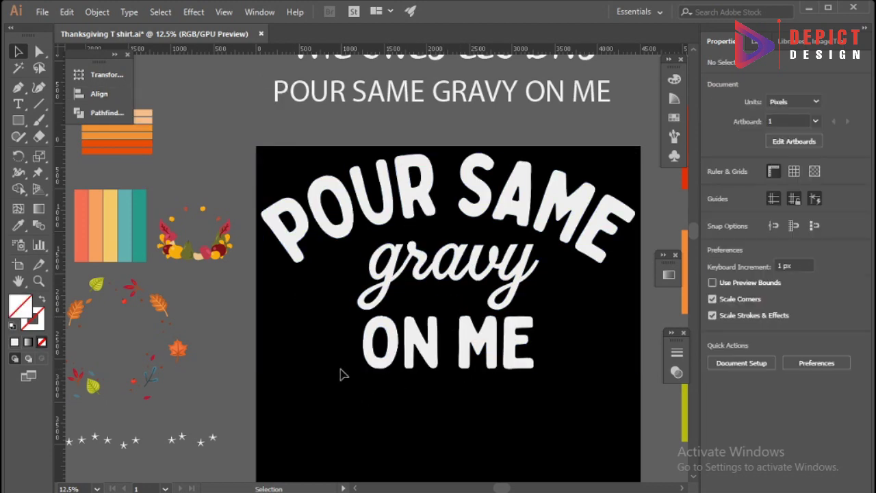
drag(343, 373, 548, 356)
drag(370, 279, 593, 323)
click(592, 323)
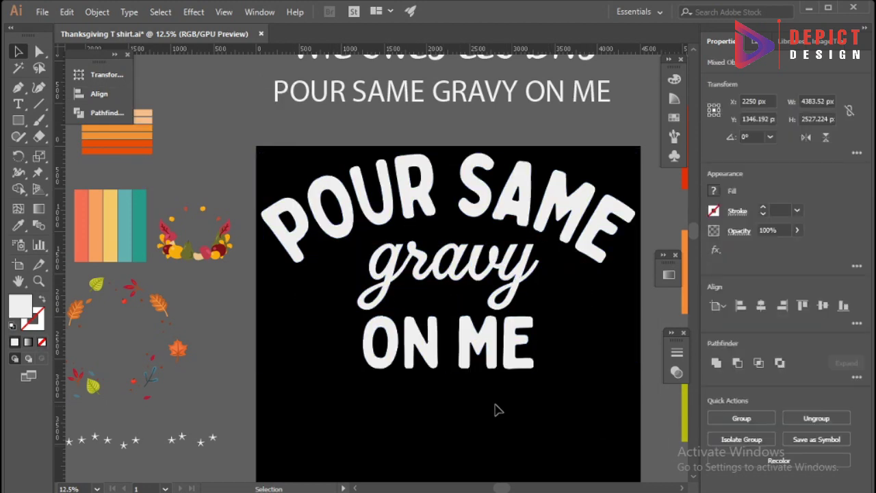
click(527, 346)
drag(536, 344, 546, 347)
click(436, 408)
Step: Inside the gravy group, stretch the letter a and its small piece taller
scroll(440, 362, down, 3)
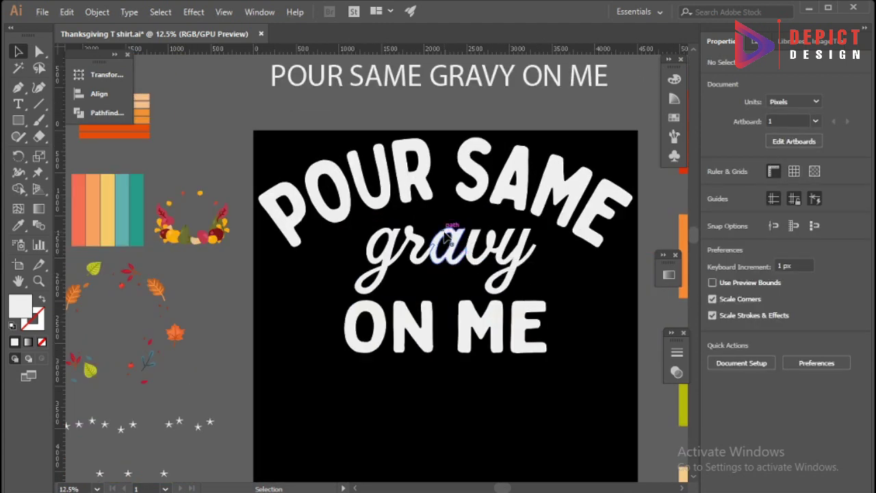
double_click(447, 236)
scroll(446, 233, up, 3)
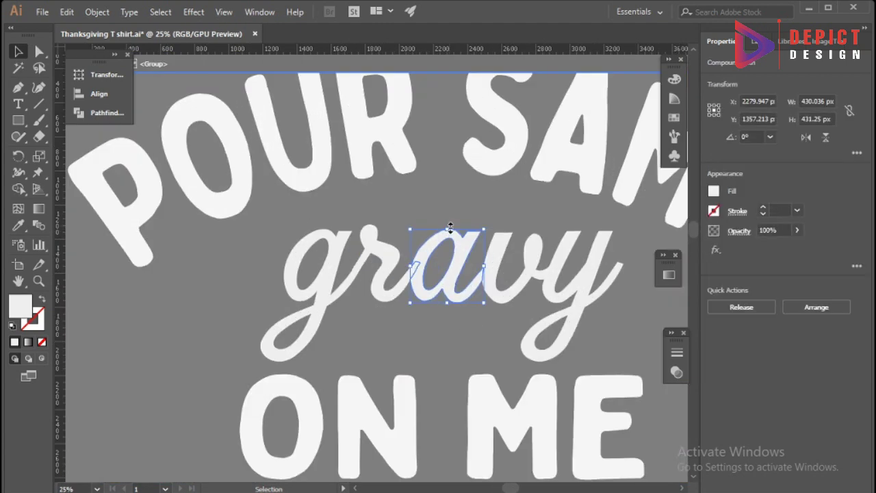
click(450, 225)
scroll(446, 221, up, 3)
shift+click(404, 288)
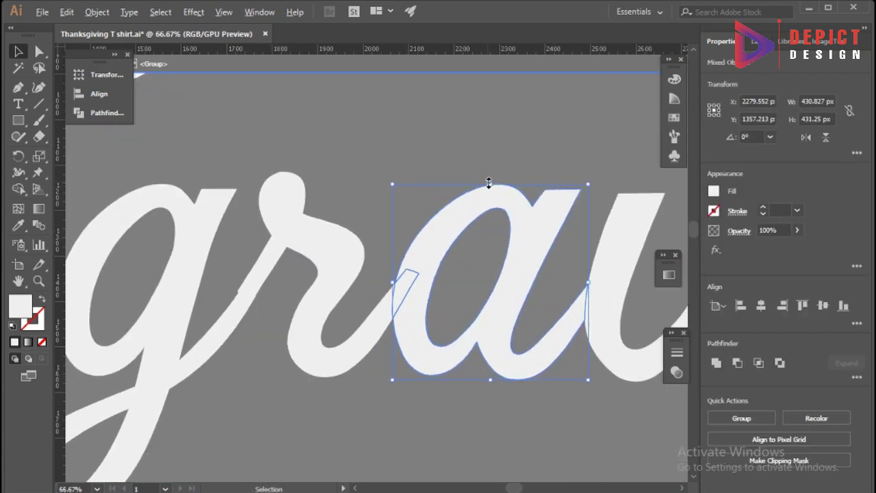
drag(490, 184, 485, 133)
click(469, 243)
Step: Stretch the letter v of gravy, with its small piece, taller
scroll(470, 242, down, 2)
click(556, 233)
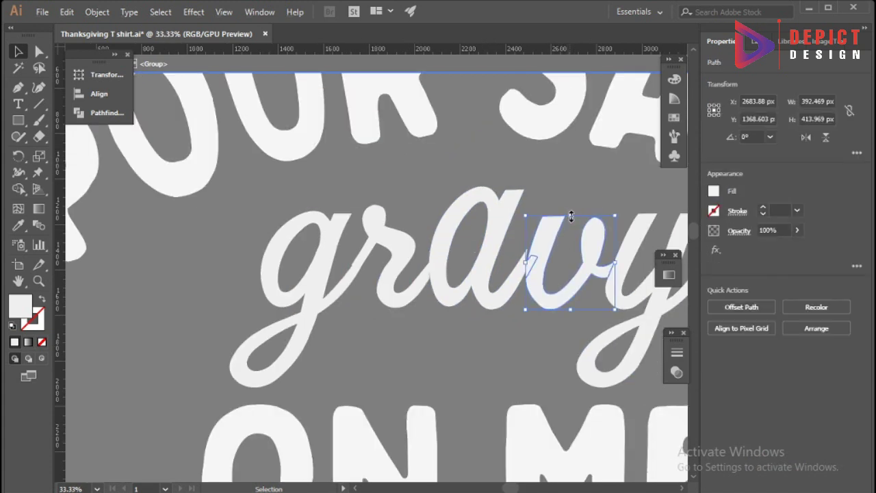
drag(572, 196, 568, 180)
scroll(493, 267, up, 3)
shift+click(487, 267)
scroll(493, 267, down, 3)
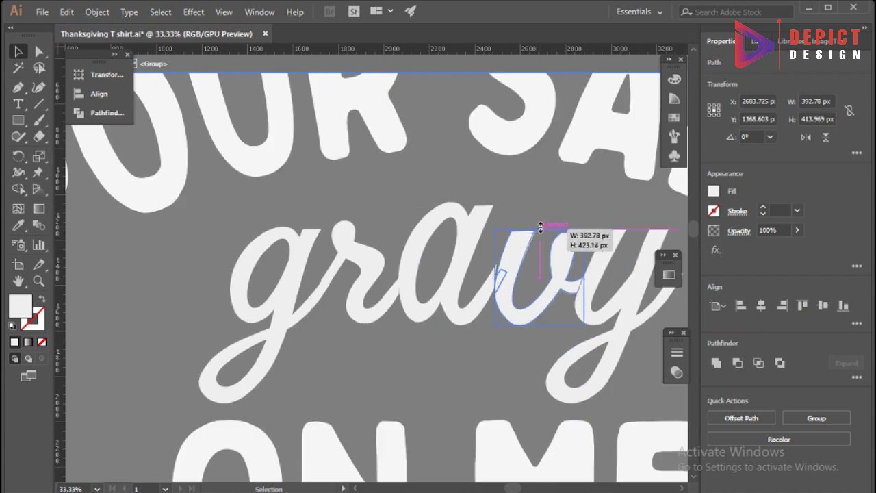
drag(542, 227, 539, 198)
click(532, 196)
Step: Stretch the r of gravy taller and exit the isolated group
click(359, 237)
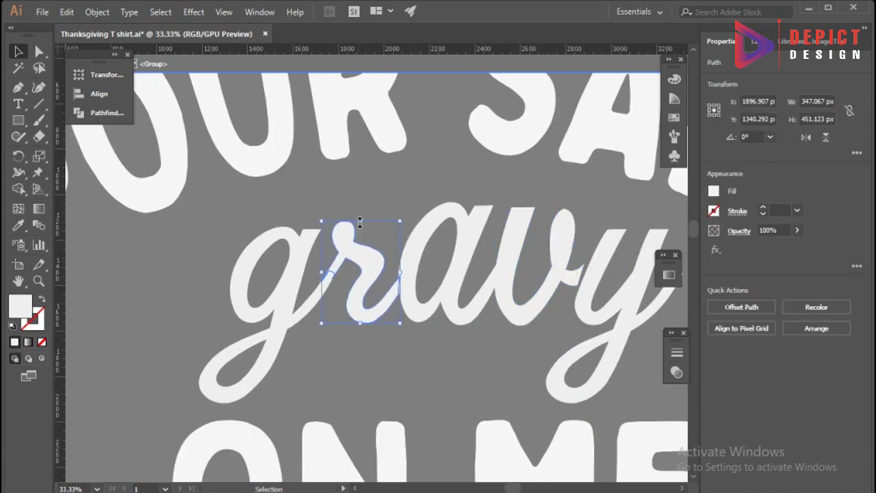
drag(360, 221, 362, 195)
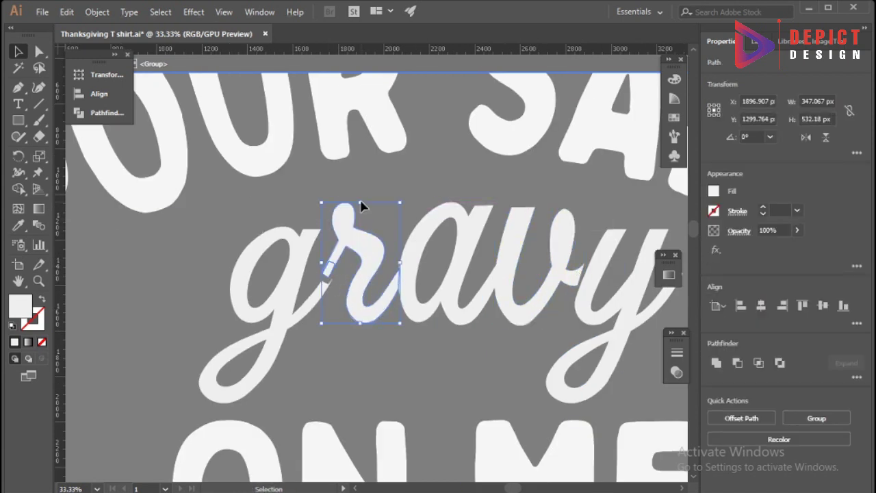
click(371, 228)
scroll(401, 322, down, 1)
double_click(401, 322)
scroll(411, 352, down, 1)
scroll(401, 342, up, 2)
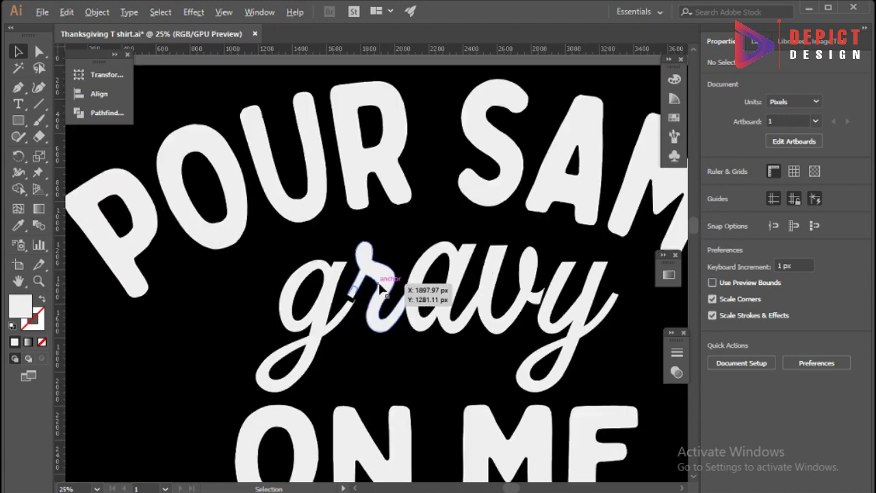
scroll(331, 340, up, 1)
scroll(331, 341, up, 5)
click(337, 311)
scroll(356, 284, down, 3)
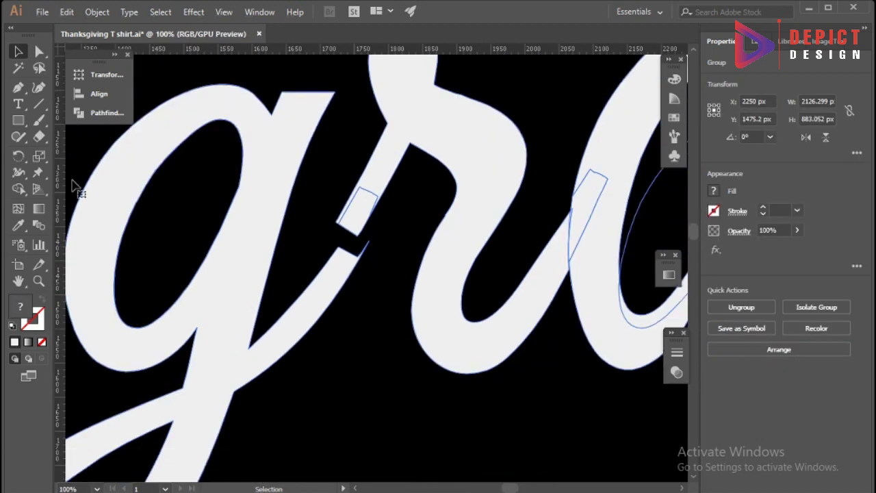
click(286, 254)
Step: Draw a curved Pen patch filling the gap where g meets r
key(p)
click(247, 348)
drag(336, 222, 344, 191)
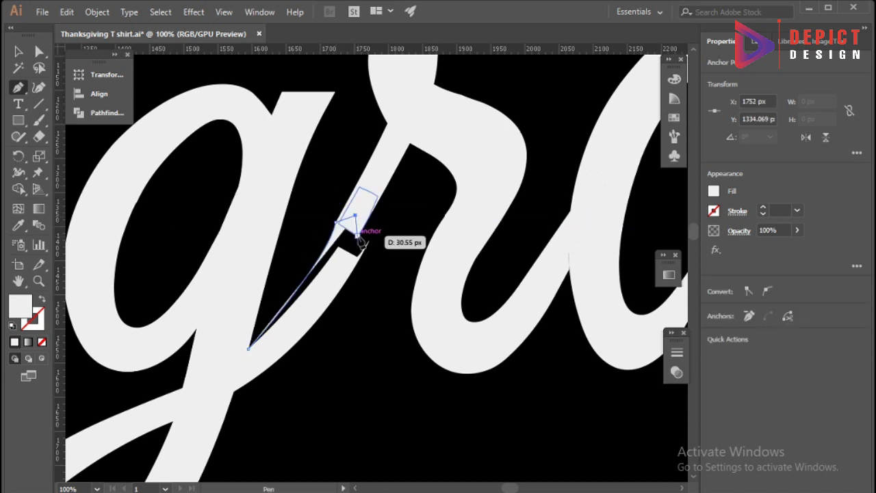
drag(230, 386, 137, 430)
scroll(137, 435, down, 1)
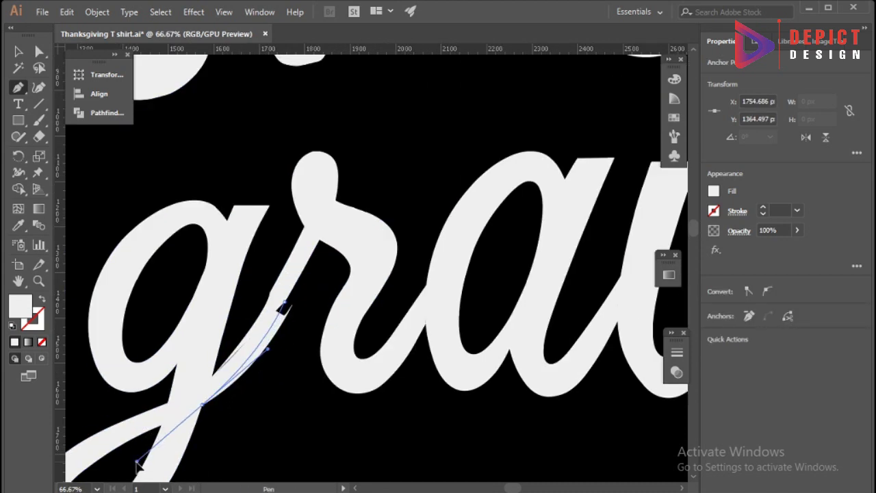
scroll(214, 305, up, 2)
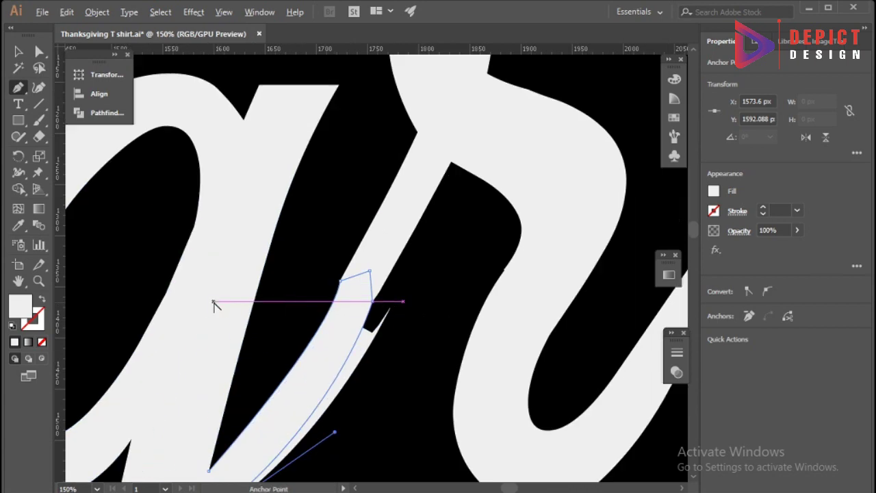
drag(340, 281, 331, 340)
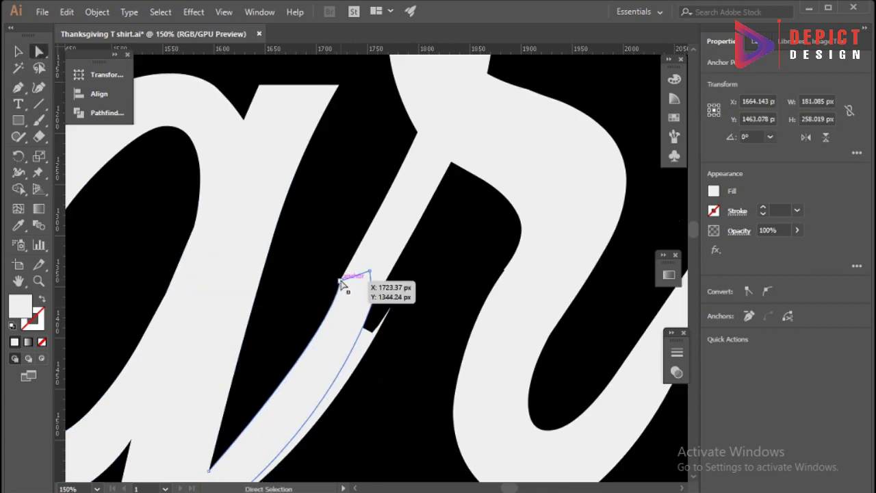
scroll(345, 362, down, 2)
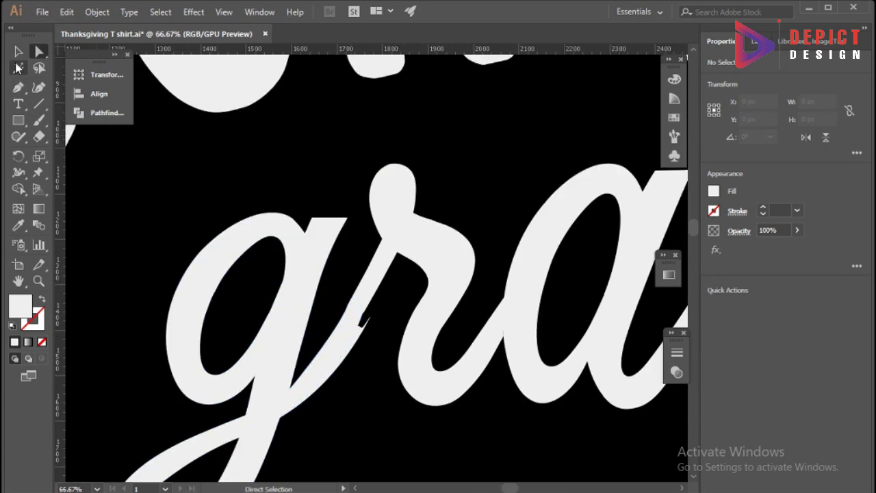
click(366, 376)
Step: Merge the patch into the gravy letters with the Shape Builder
key(ctrl+a)
key(shift+m)
scroll(353, 327, up, 3)
scroll(353, 327, down, 3)
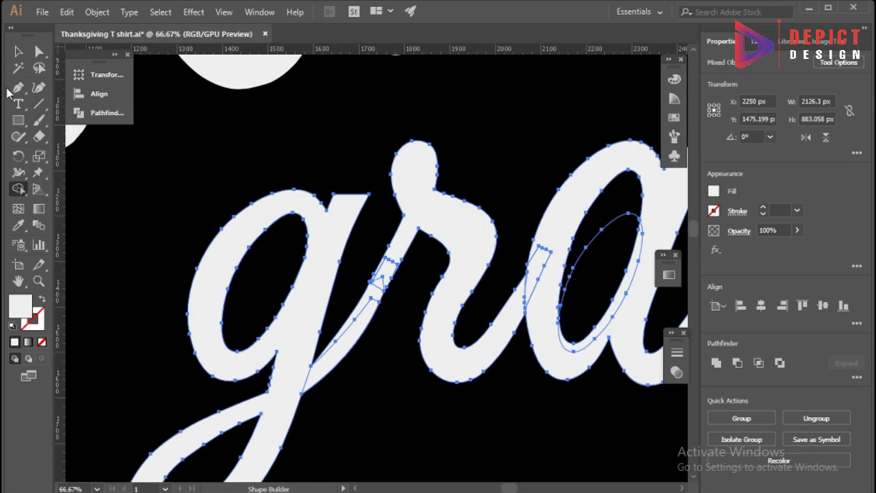
key(v)
key(ctrl+shift+a)
Step: Zoom out and place a copy of the cartoon turkey below ON ME
scroll(325, 354, down, 2)
scroll(322, 353, down, 1)
scroll(322, 354, down, 1)
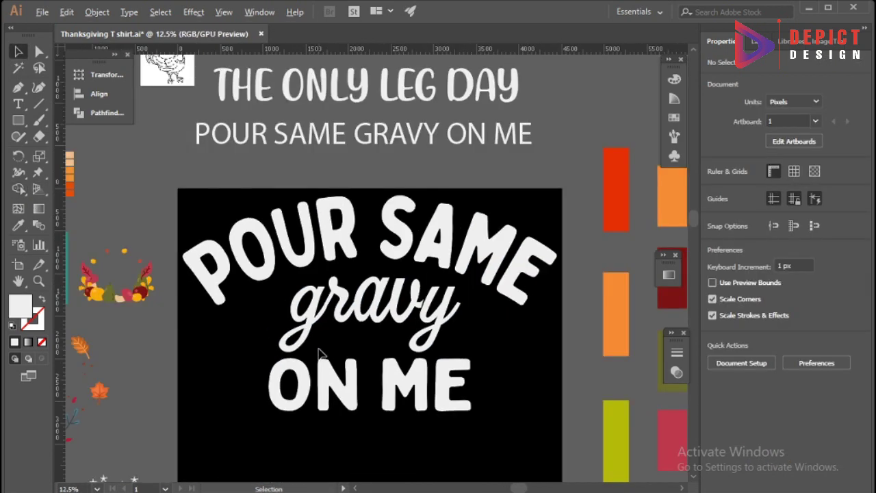
scroll(320, 354, down, 2)
scroll(416, 355, down, 1)
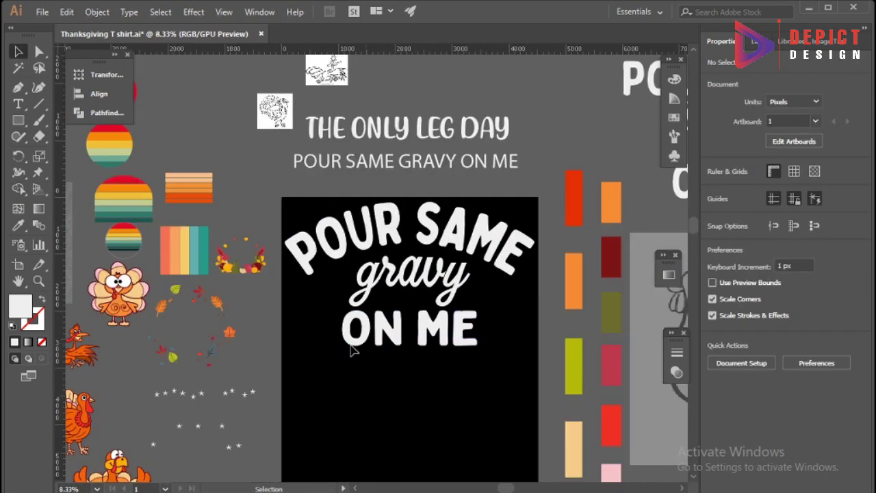
scroll(351, 350, down, 2)
scroll(442, 355, down, 1)
click(370, 262)
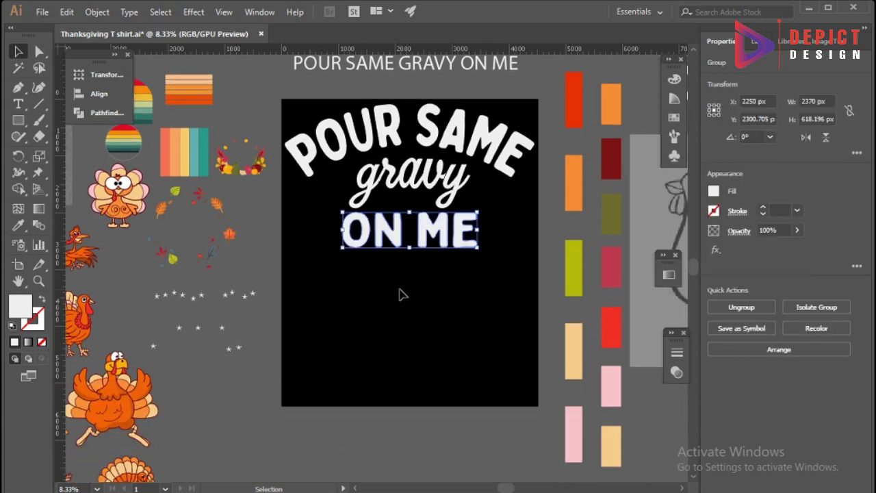
key(ctrl+shift+a)
scroll(399, 291, down, 1)
scroll(370, 294, down, 2)
scroll(342, 301, down, 2)
scroll(342, 302, up, 2)
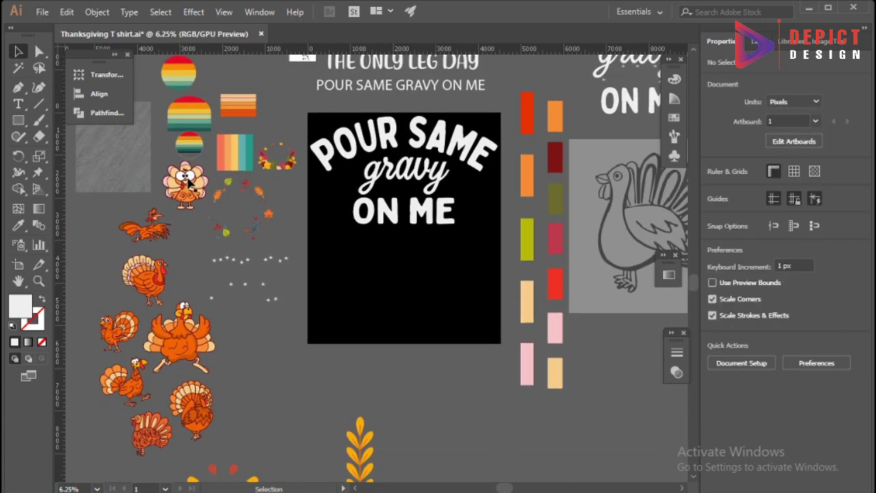
mouse_move(189, 180)
mouse_down()
mouse_move(403, 278)
mouse_move(453, 329)
mouse_up()
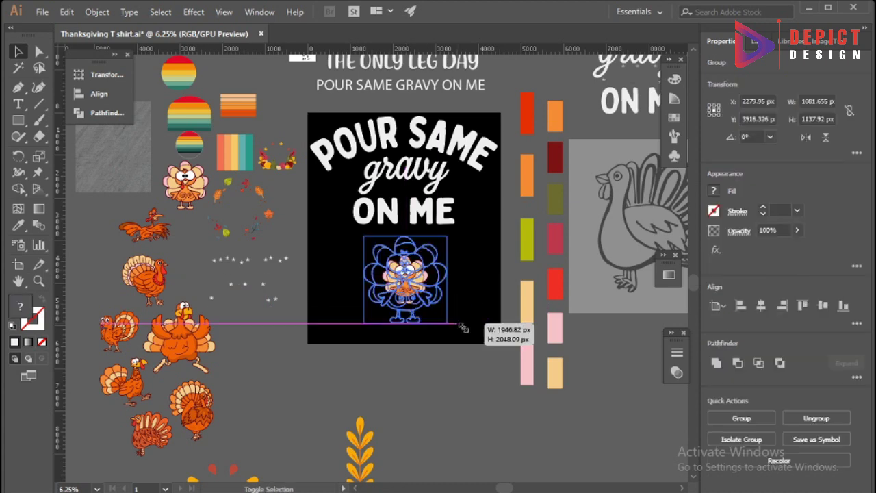
Step: Stretch ON ME wider, scaling it from its centre
click(479, 299)
click(404, 211)
drag(455, 211, 503, 216)
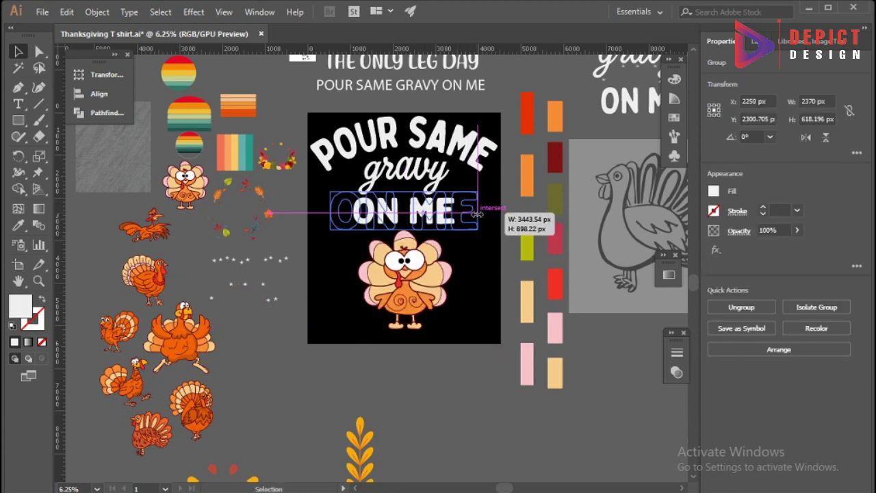
key(ctrl+shift+a)
scroll(433, 257, down, 1)
click(433, 256)
scroll(445, 191, up, 2)
click(480, 188)
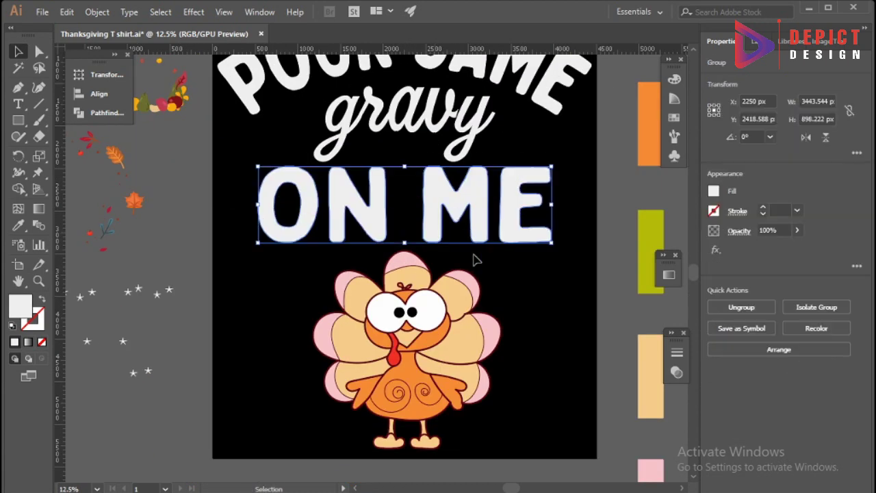
key(ctrl+shift+a)
scroll(428, 226, down, 1)
Step: Try a 40% arc warp on ON ME, then undo it
click(427, 226)
click(193, 12)
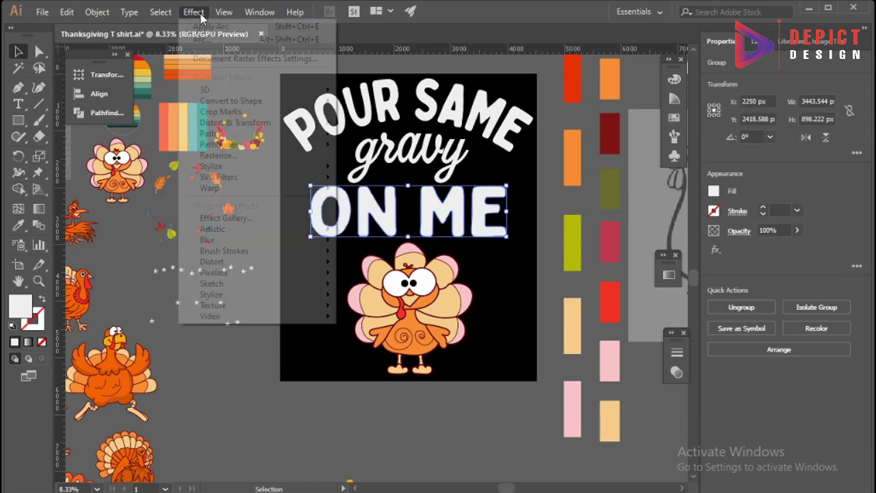
click(358, 190)
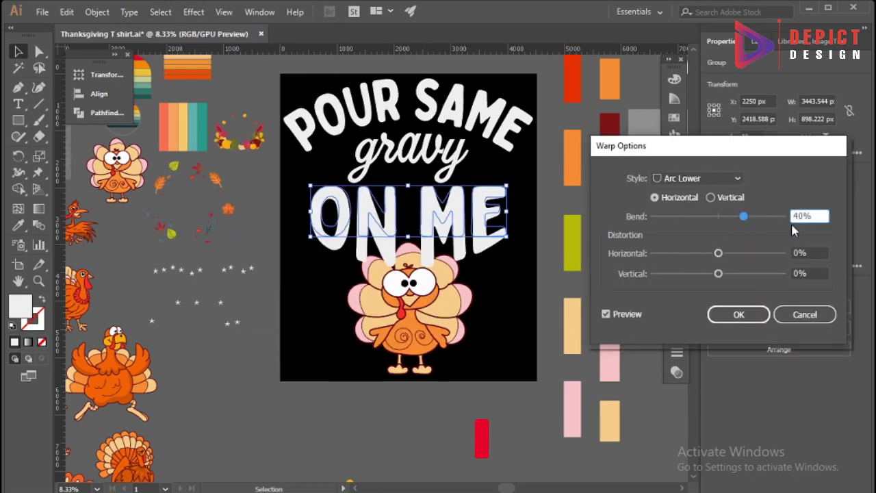
text(40)
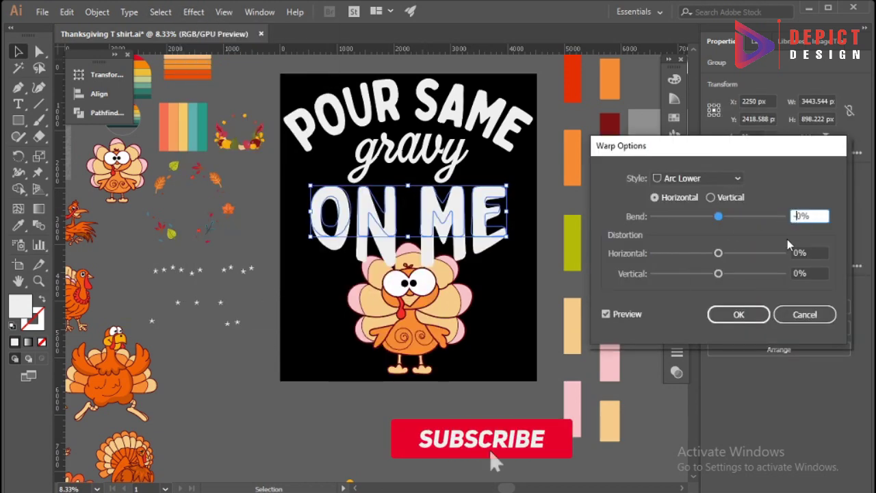
click(720, 319)
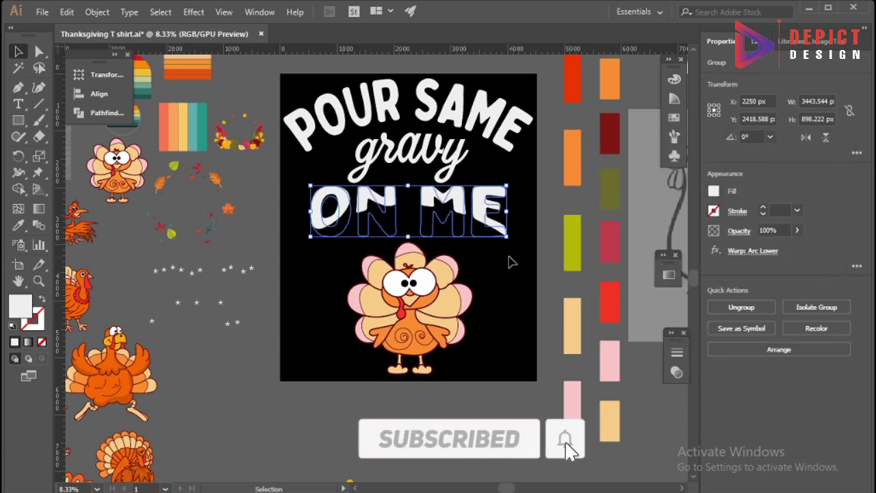
key(ctrl+z)
Step: Apply an Arc Lower warp with -20% horizontal bend to ON ME
click(194, 11)
click(358, 204)
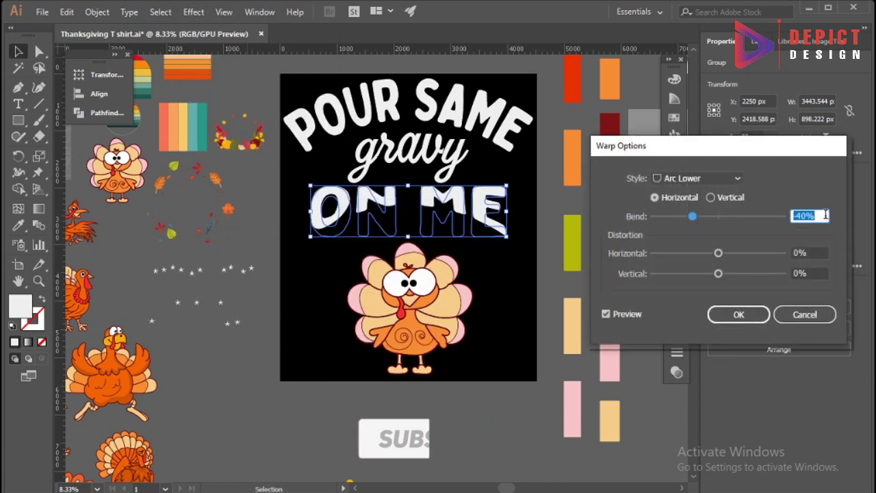
scroll(815, 215, up, 20)
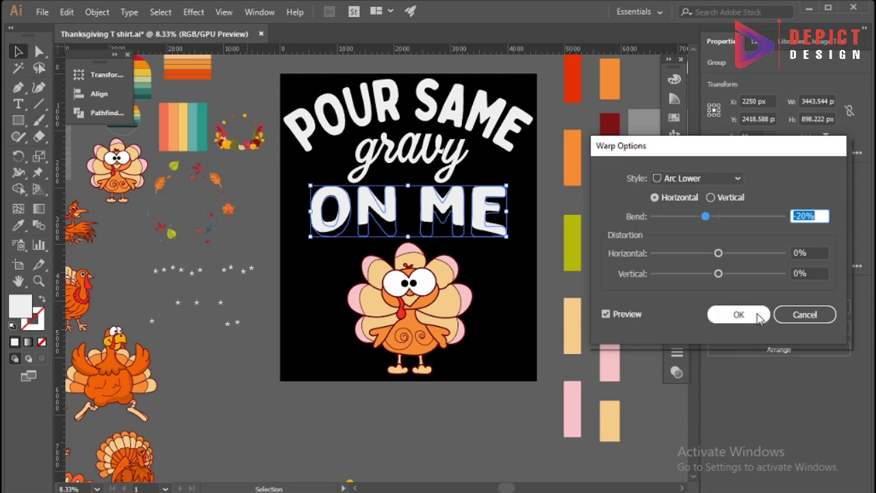
click(739, 315)
click(97, 12)
click(171, 230)
click(297, 323)
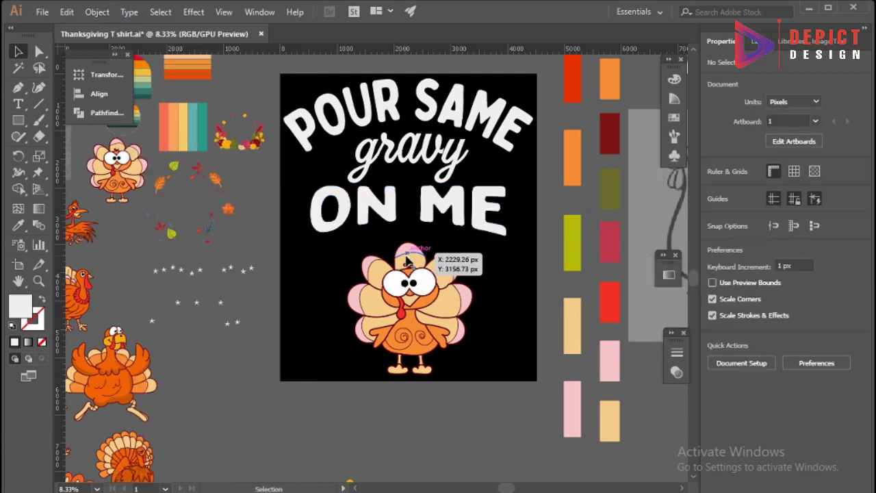
click(407, 262)
Step: Enlarge the turkey slightly on the artboard
drag(462, 235, 482, 225)
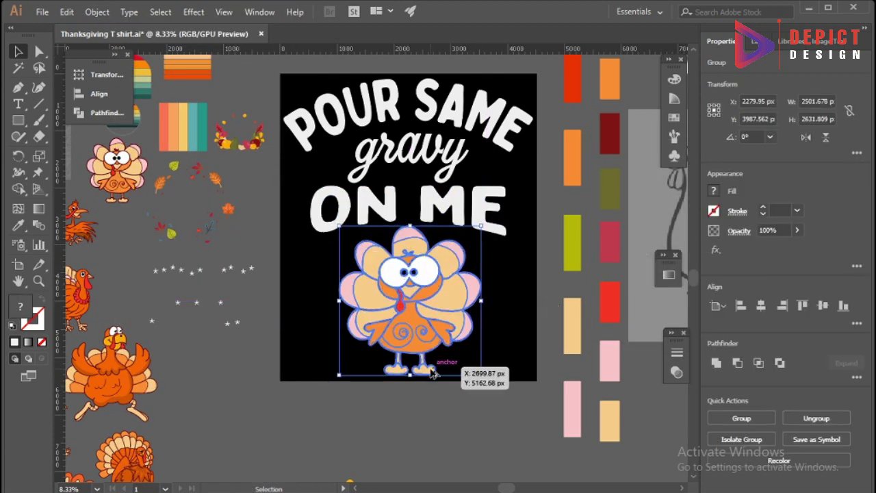
key(ctrl+plus)
click(431, 409)
key(ctrl+minus)
scroll(430, 401, down, 1)
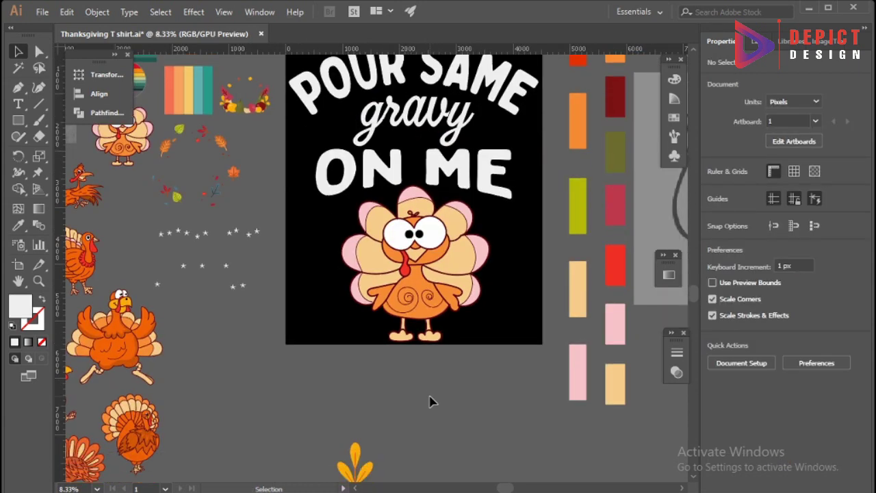
key(ctrl+minus)
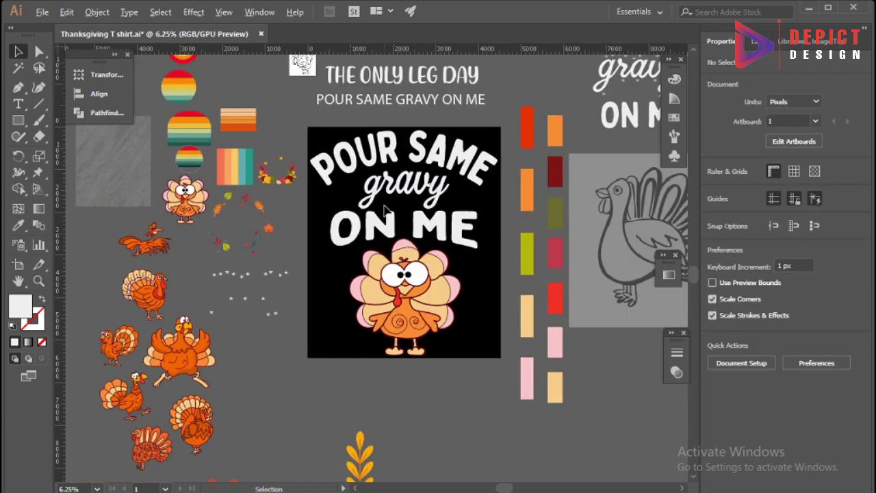
key(ctrl+plus)
key(ctrl+plus)
Step: Put an orange leaf left of gravy and a reflected copy on its right, aligned
drag(261, 200, 420, 172)
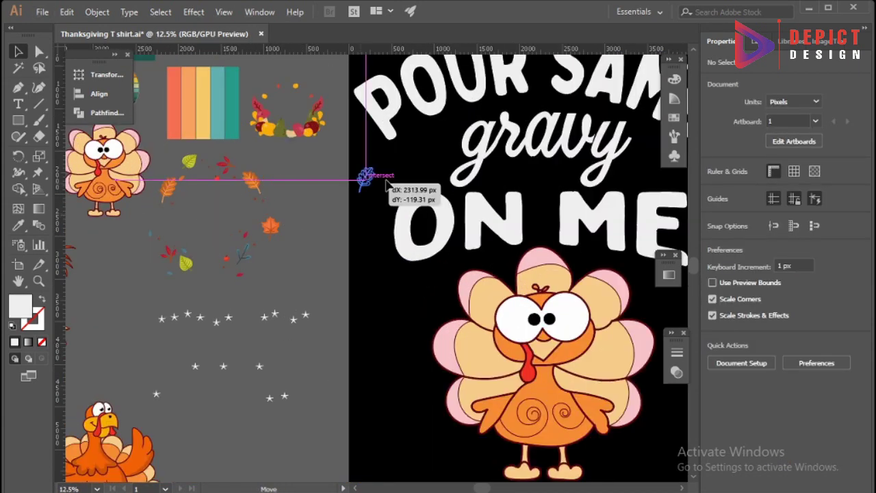
key(ctrl+minus)
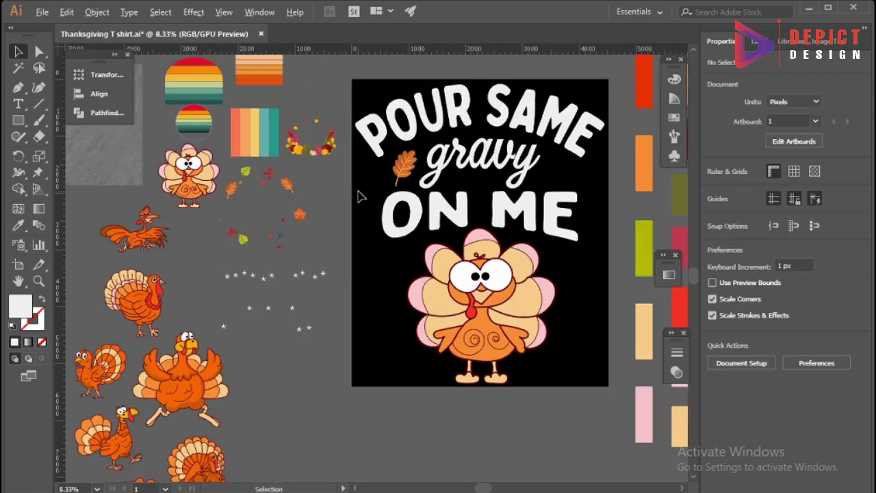
click(405, 168)
right_click(403, 171)
click(582, 349)
click(368, 339)
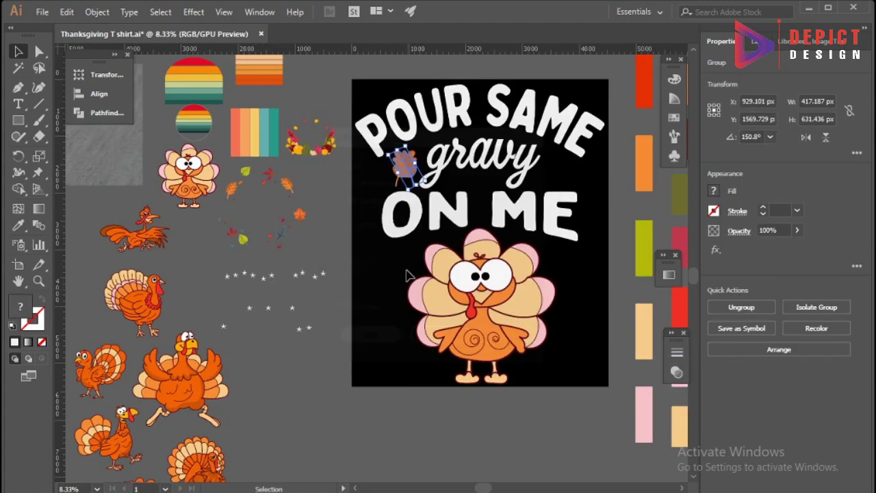
drag(477, 180, 589, 180)
shift+click(405, 164)
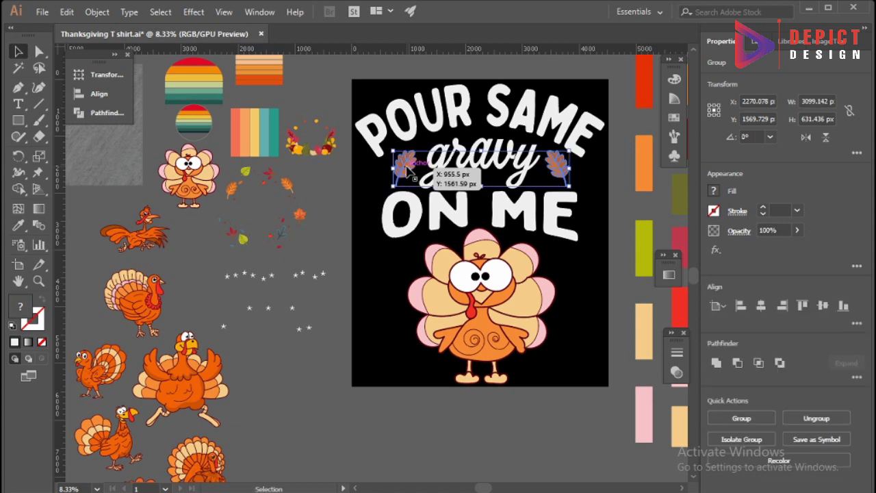
click(99, 94)
click(393, 285)
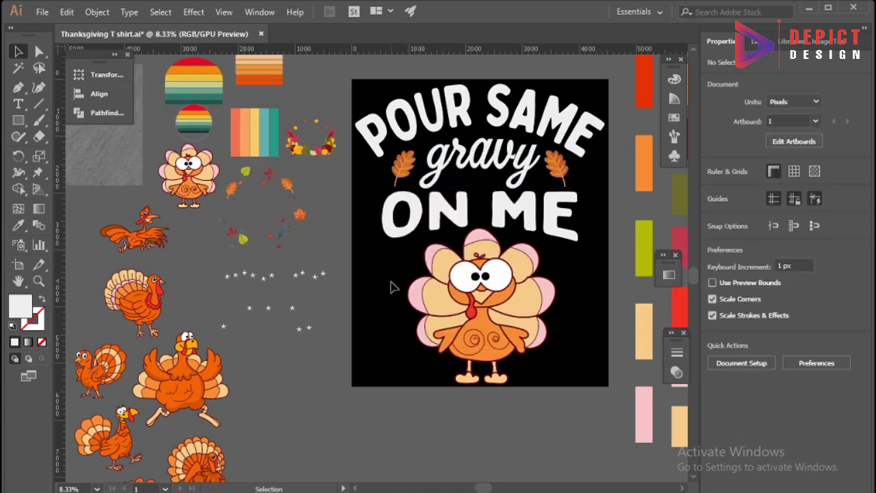
Step: Place a small horizontal wheat sprig under gravy, centred horizontally on the artboard
scroll(273, 207, up, 1)
scroll(273, 207, down, 2)
scroll(280, 210, down, 2)
scroll(281, 209, down, 1)
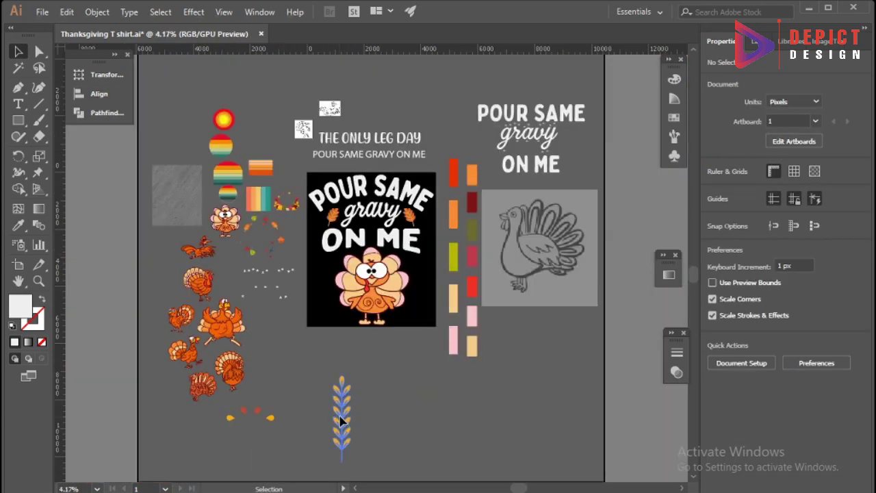
drag(342, 421, 375, 218)
scroll(375, 218, up, 2)
scroll(375, 218, up, 1)
mouse_move(414, 390)
mouse_down()
mouse_move(404, 263)
mouse_move(438, 240)
mouse_up()
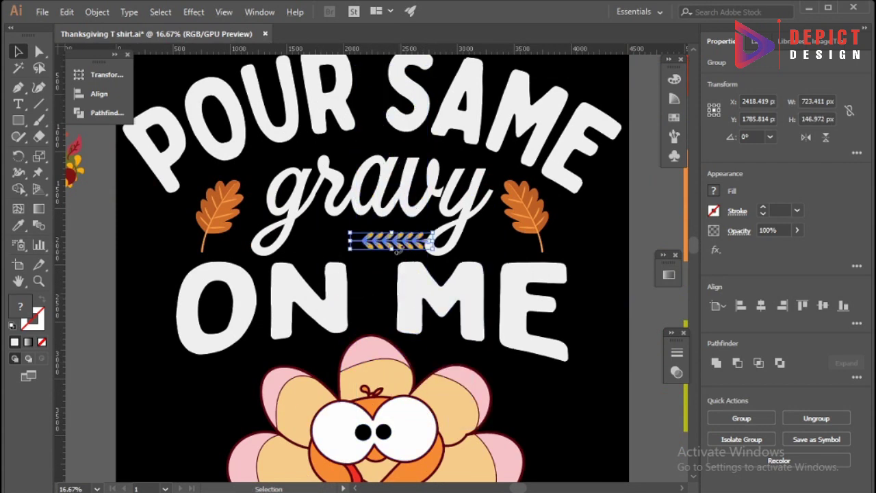
click(99, 94)
click(99, 94)
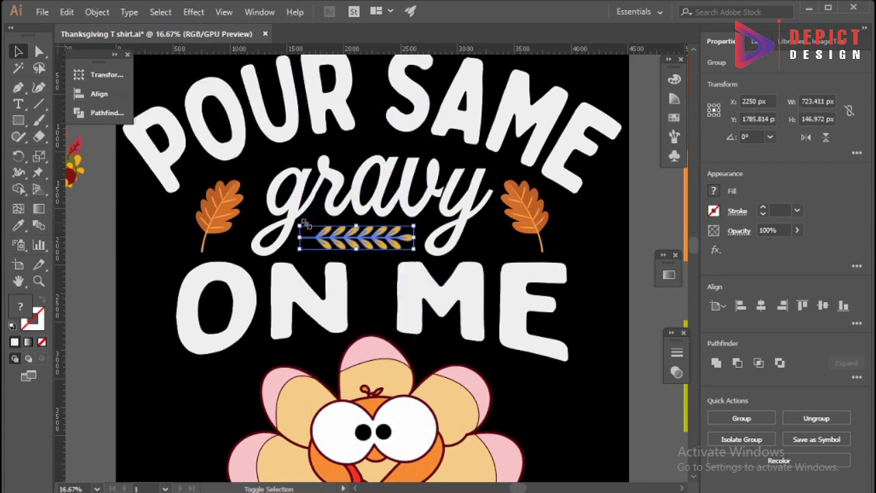
click(378, 290)
scroll(465, 281, down, 2)
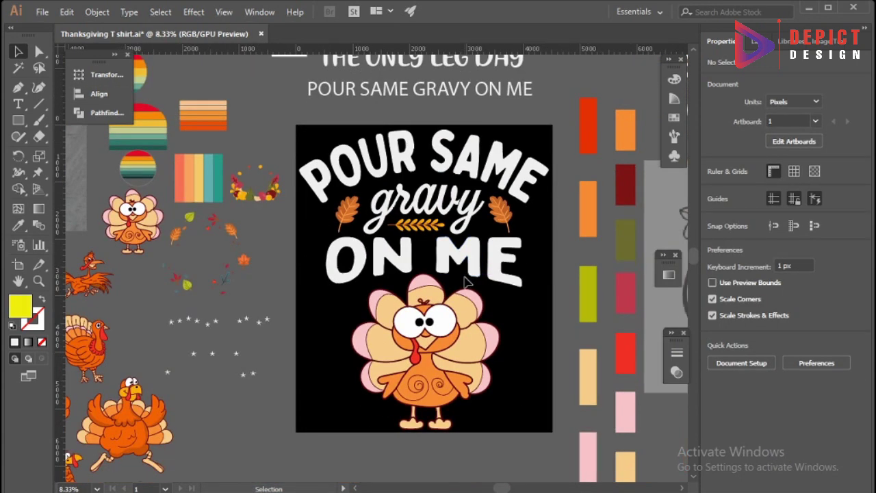
scroll(466, 281, down, 1)
Step: Move several small white stars onto the black background left of the turkey
scroll(466, 281, down, 1)
scroll(465, 280, down, 1)
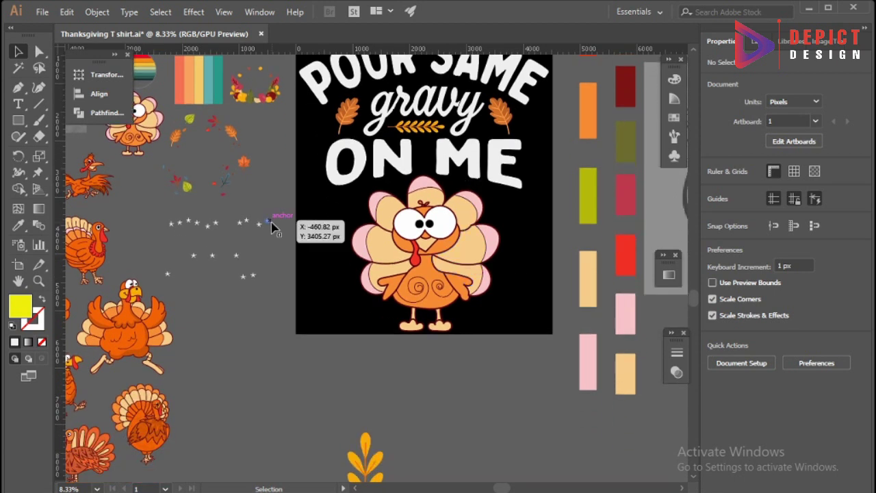
drag(272, 227, 342, 208)
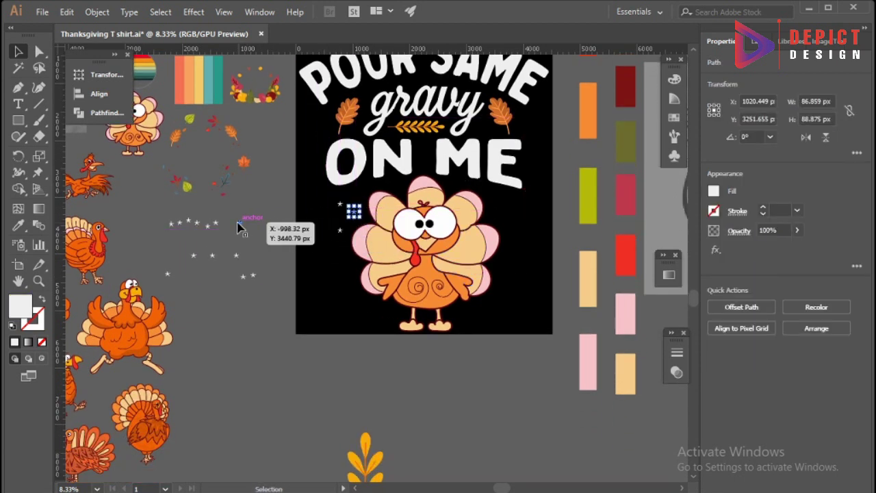
drag(239, 228, 309, 267)
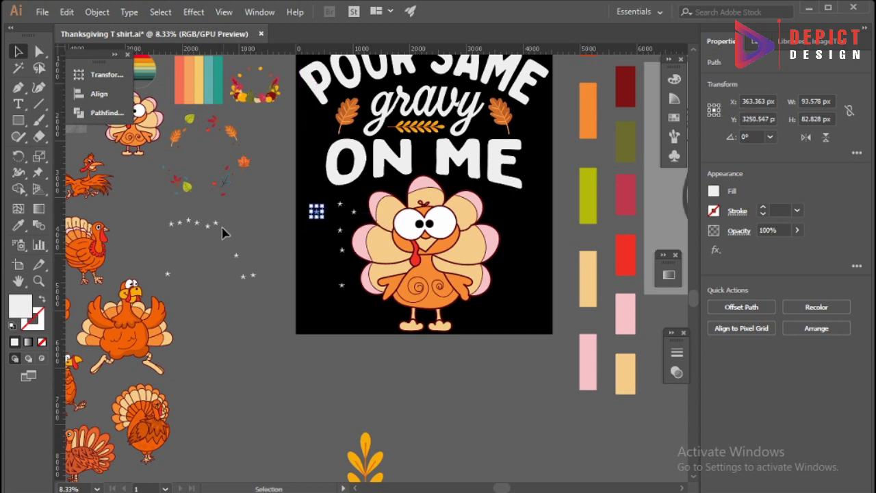
drag(252, 275, 341, 255)
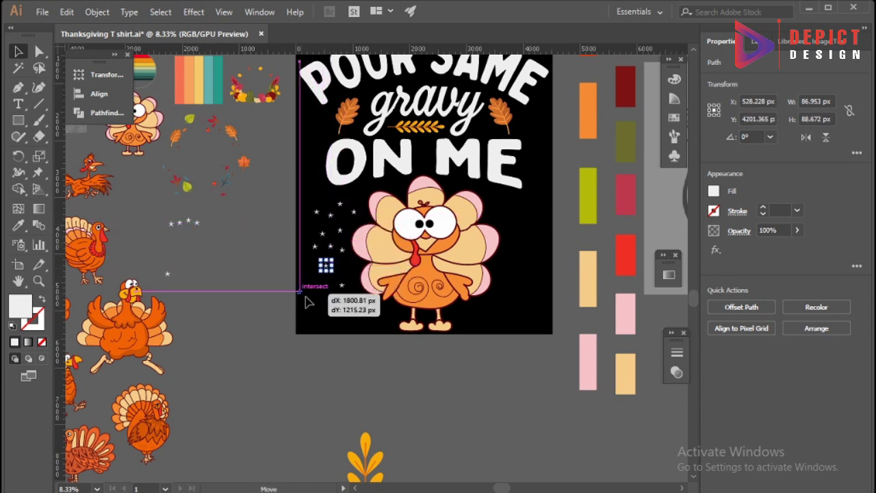
drag(306, 302, 345, 273)
drag(180, 223, 355, 312)
Step: Duplicate stars below the group and onto the turkey's right side
drag(356, 267, 357, 288)
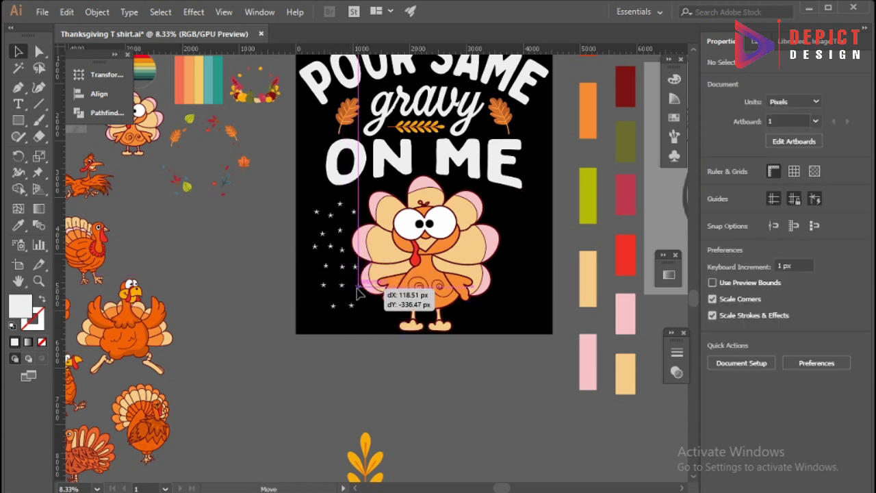
mouse_move(345, 250)
mouse_down()
mouse_move(505, 228)
mouse_move(494, 220)
mouse_move(518, 290)
mouse_up()
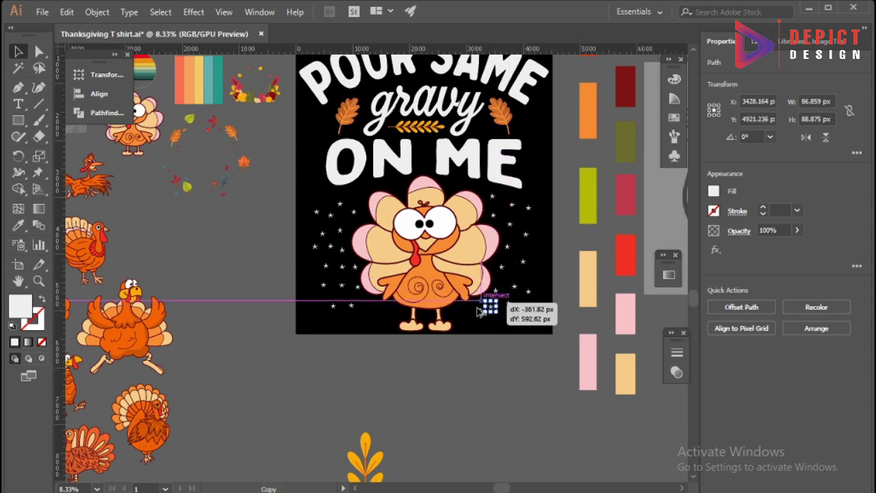
mouse_move(472, 310)
mouse_down()
mouse_move(510, 319)
mouse_move(484, 326)
mouse_up()
scroll(441, 322, up, 1)
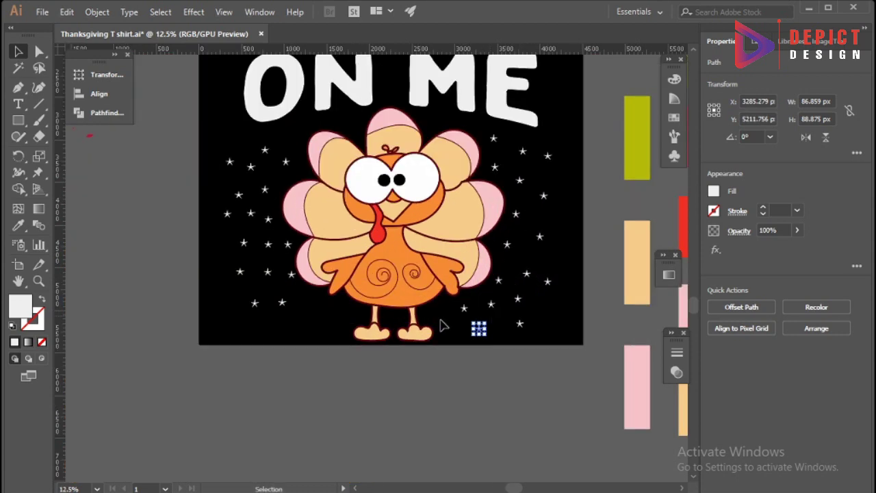
scroll(78, 287, down, 1)
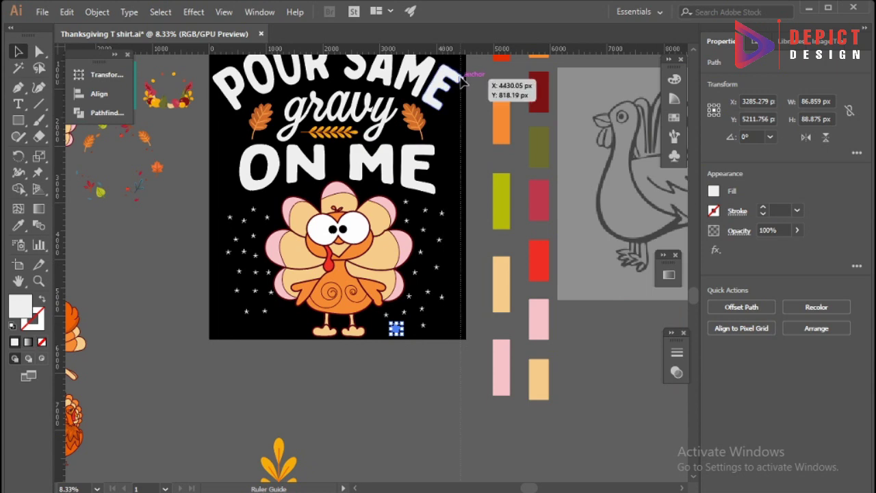
scroll(462, 81, up, 4)
Step: Reposition the guide and nudge stars on the right and near the turkey's feet
drag(453, 106, 456, 110)
scroll(460, 178, down, 3)
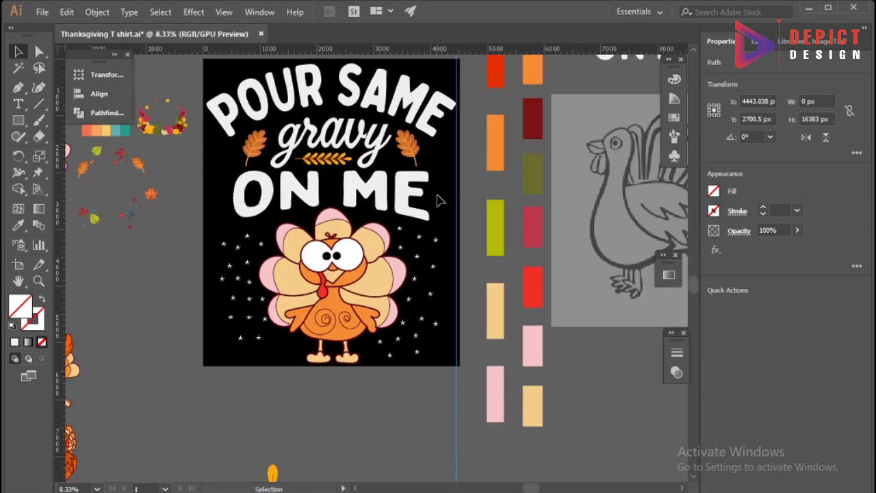
scroll(441, 260, down, 1)
scroll(431, 288, up, 1)
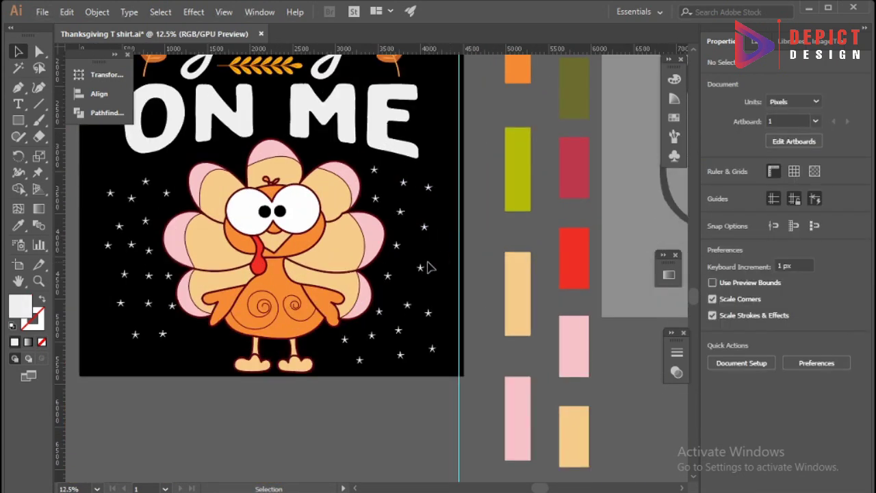
drag(429, 274, 431, 234)
click(469, 242)
scroll(416, 304, up, 2)
drag(416, 303, 368, 309)
scroll(431, 336, down, 2)
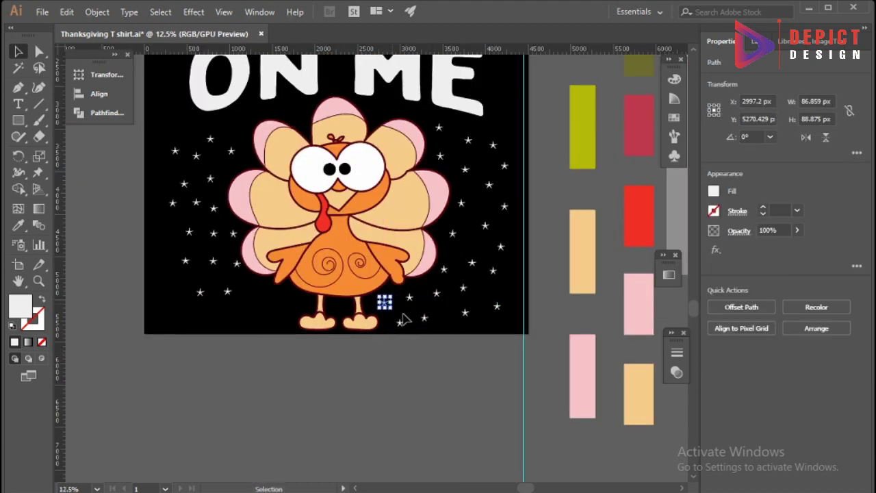
click(411, 346)
scroll(415, 357, down, 1)
drag(494, 352, 495, 349)
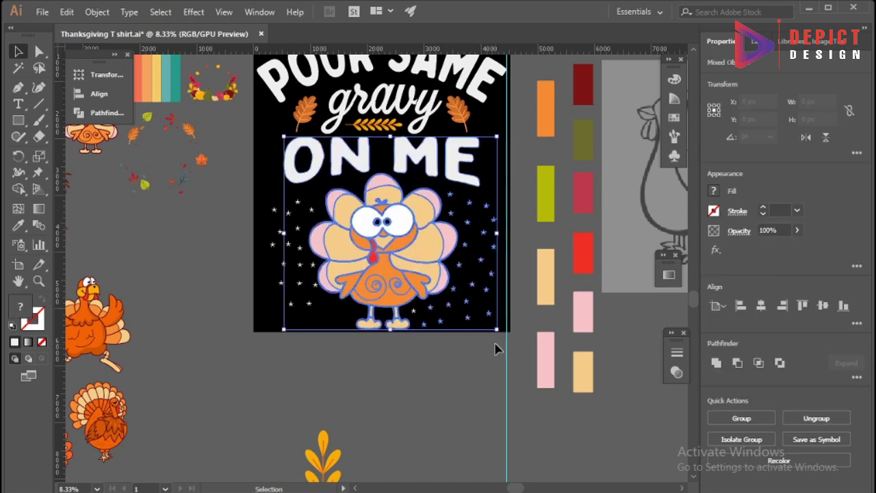
Step: Make a vertically reflected copy of the star group and move it left of the turkey
click(363, 349)
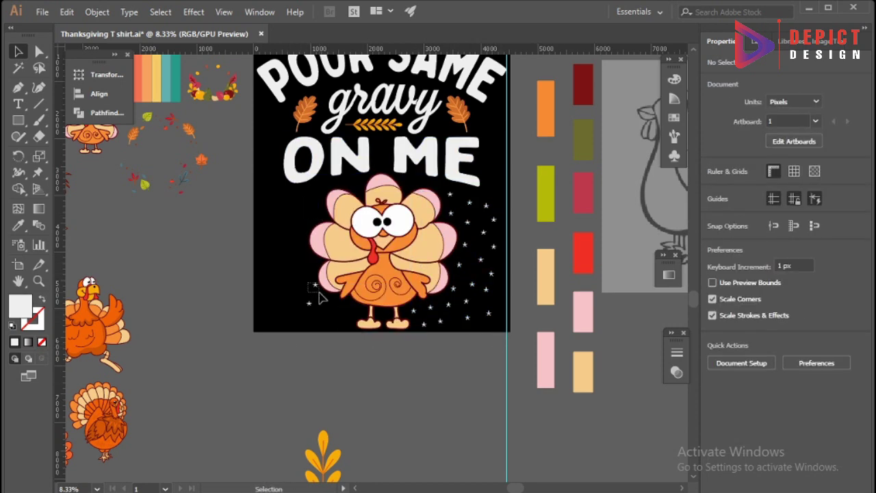
right_click(450, 312)
click(616, 268)
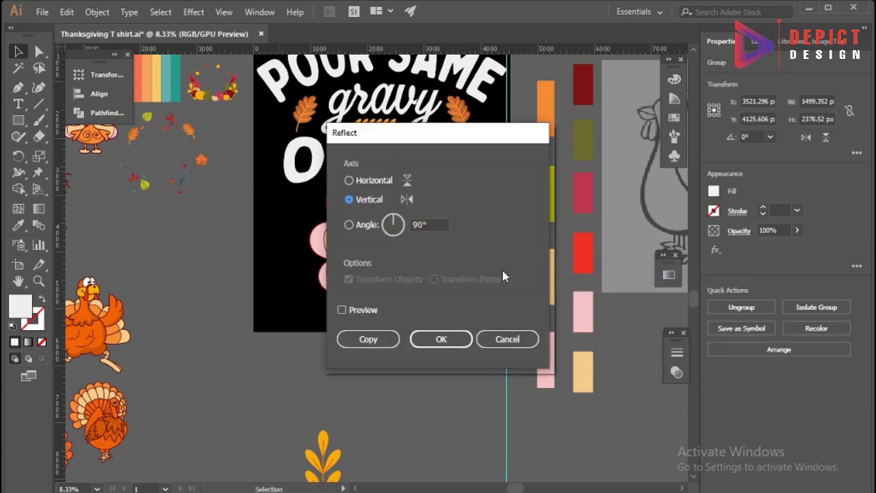
key(Return)
drag(480, 312, 330, 314)
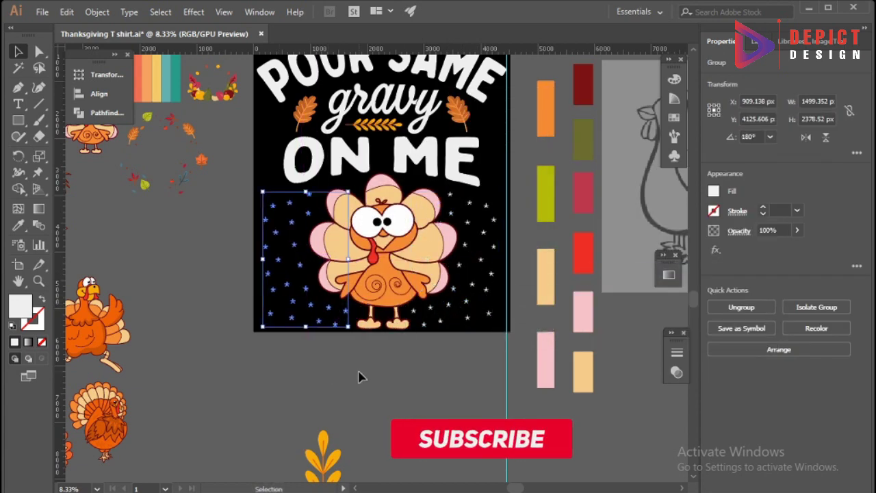
Step: Snap a star tip exactly onto the guide
click(361, 376)
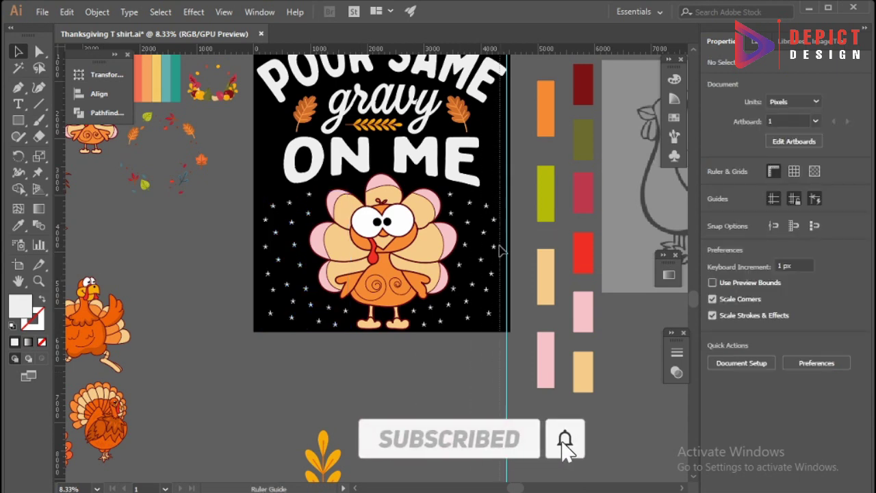
scroll(500, 251, up, 7)
scroll(488, 264, up, 2)
scroll(489, 199, up, 3)
drag(478, 215, 497, 217)
scroll(525, 219, down, 6)
scroll(553, 278, down, 5)
scroll(485, 366, down, 3)
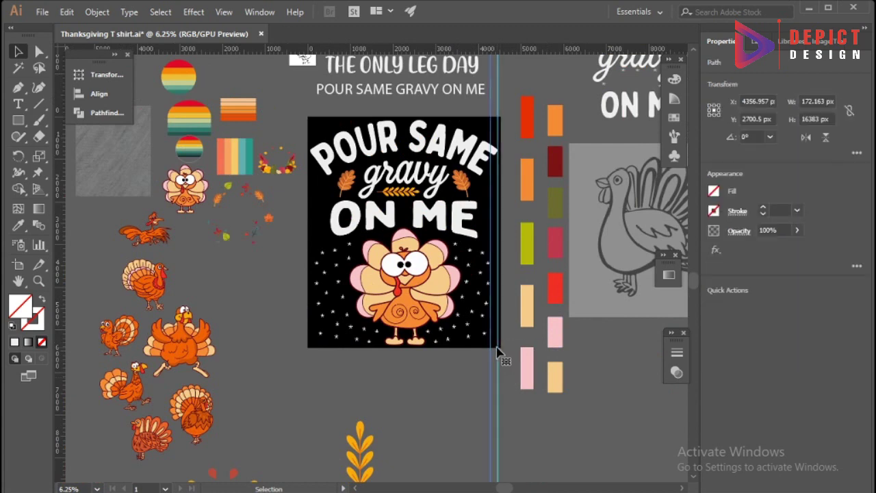
Step: Move the two guides to the artboard's left edge, lined up with a star point
drag(498, 353, 317, 424)
scroll(376, 240, up, 6)
click(358, 210)
click(375, 241)
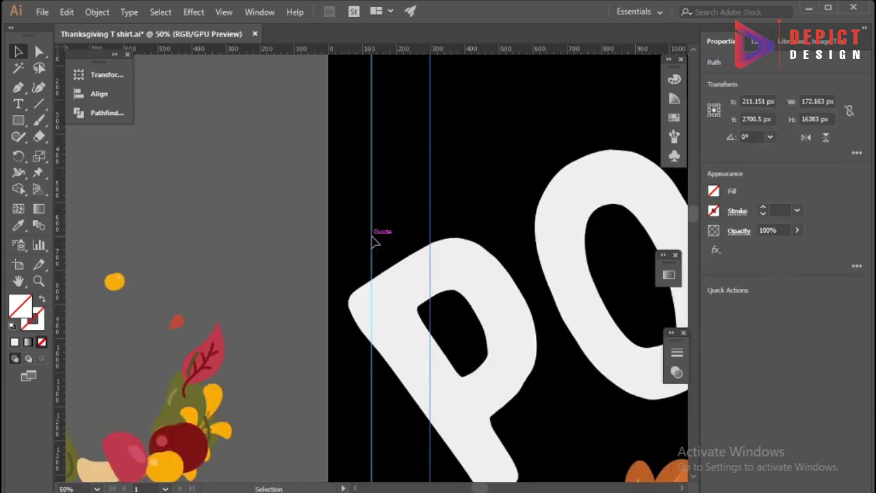
drag(375, 241, 399, 257)
scroll(395, 299, down, 1)
scroll(397, 352, down, 2)
scroll(388, 257, up, 1)
Step: Align the mirrored stars to the guide using the Align options
click(99, 93)
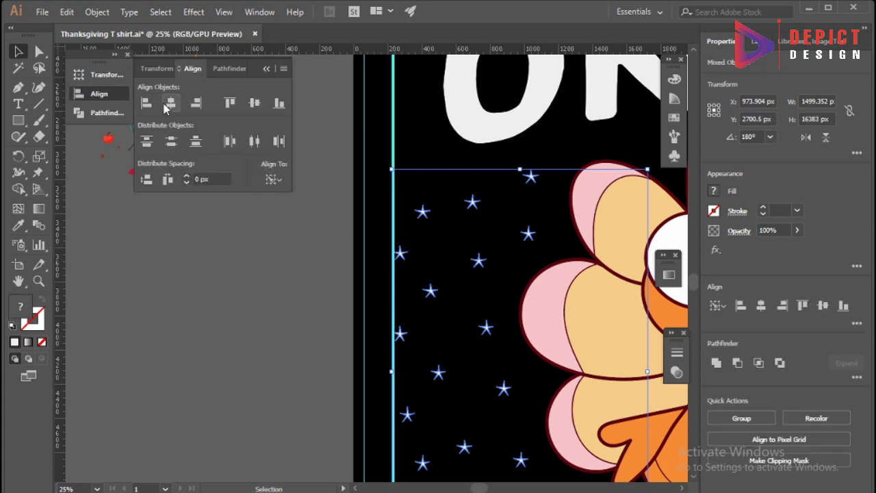
click(165, 108)
click(331, 237)
scroll(331, 238, down, 4)
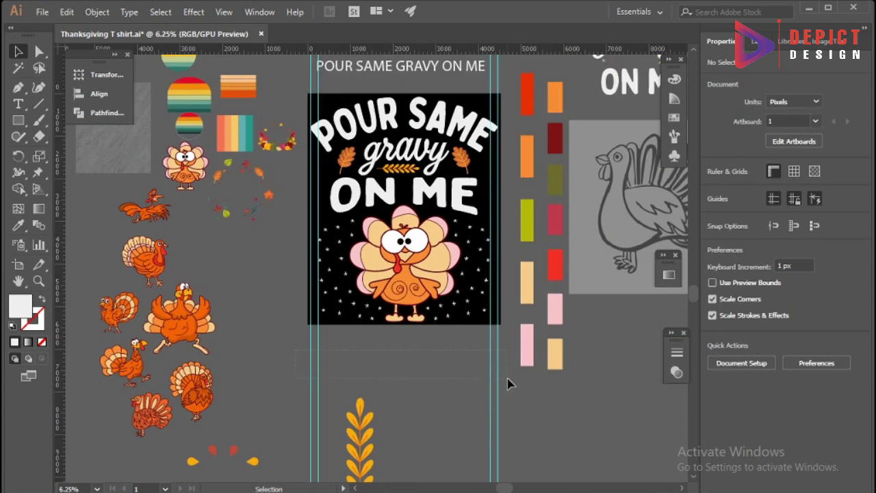
click(315, 365)
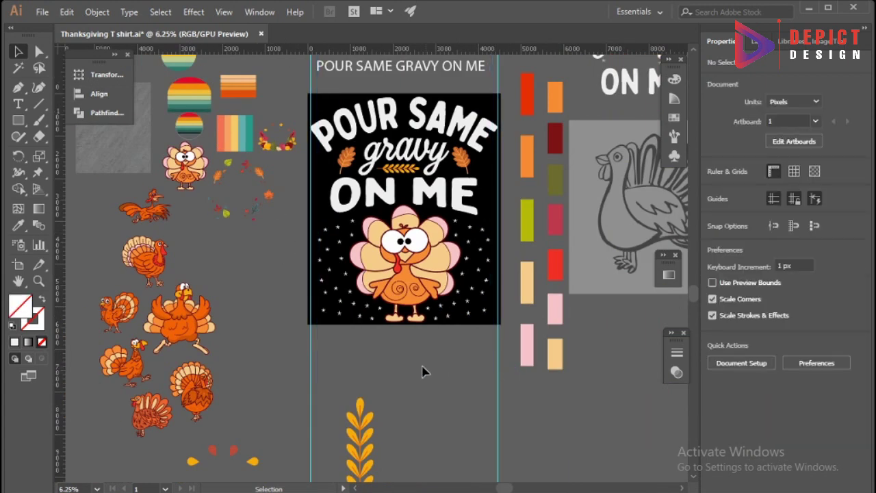
scroll(331, 168, up, 1)
Step: Ungroup the left star group into separate stars
right_click(340, 250)
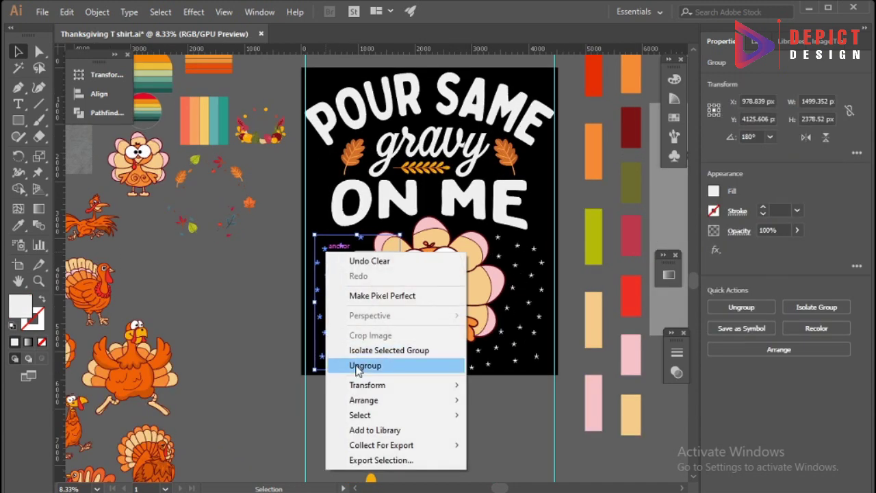
click(364, 361)
click(363, 409)
scroll(312, 237, up, 1)
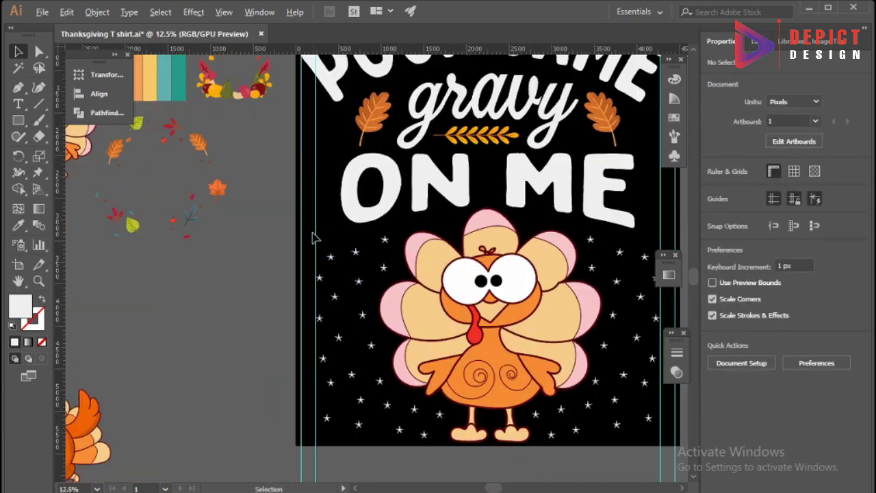
right_click(335, 261)
click(370, 365)
scroll(342, 267, down, 1)
scroll(352, 297, up, 1)
Step: Copy a star into an empty gap and bring a small red leaf onto the artboard
drag(352, 300, 346, 173)
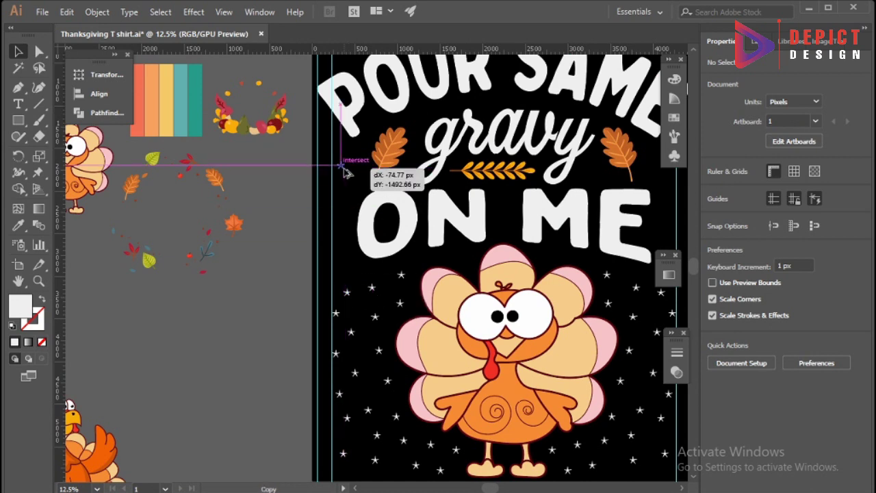
scroll(346, 173, down, 1)
scroll(319, 298, down, 1)
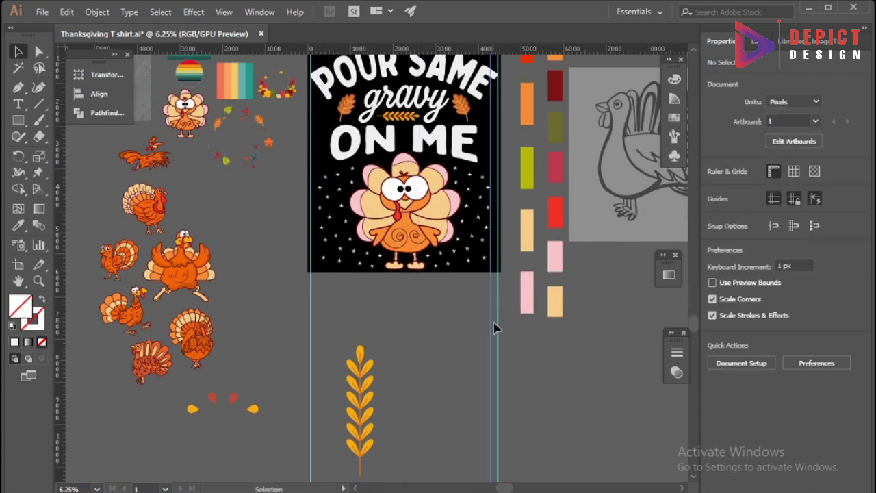
scroll(496, 329, up, 1)
drag(267, 141, 346, 117)
scroll(350, 118, up, 1)
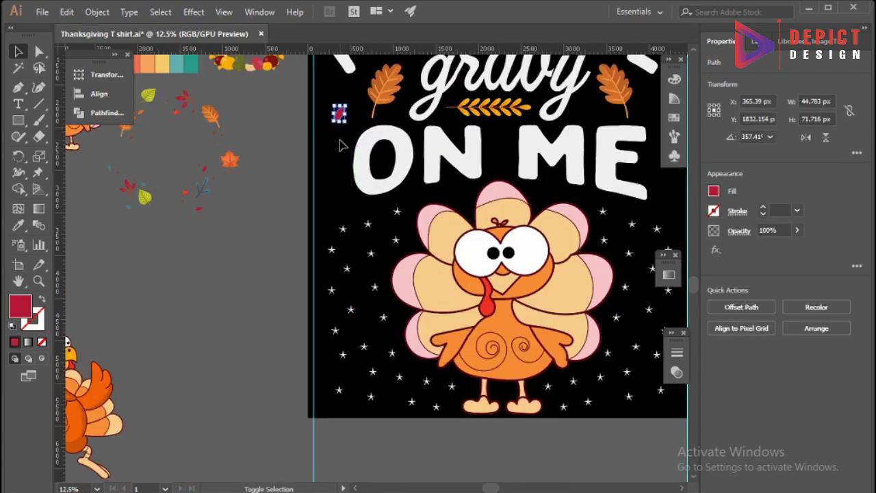
Step: Place a rotated, resized leaf sprig beside gravy and delete the stray red leaf
click(203, 219)
click(202, 189)
drag(333, 157, 333, 156)
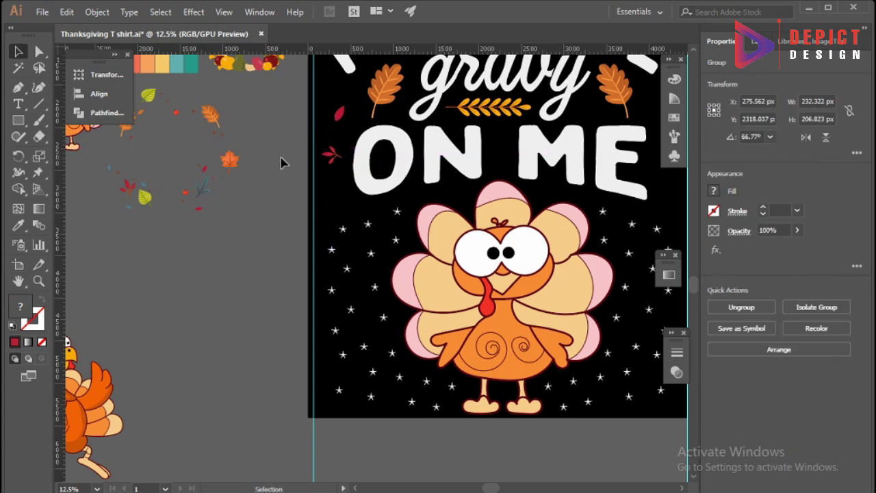
drag(342, 121, 354, 142)
click(303, 165)
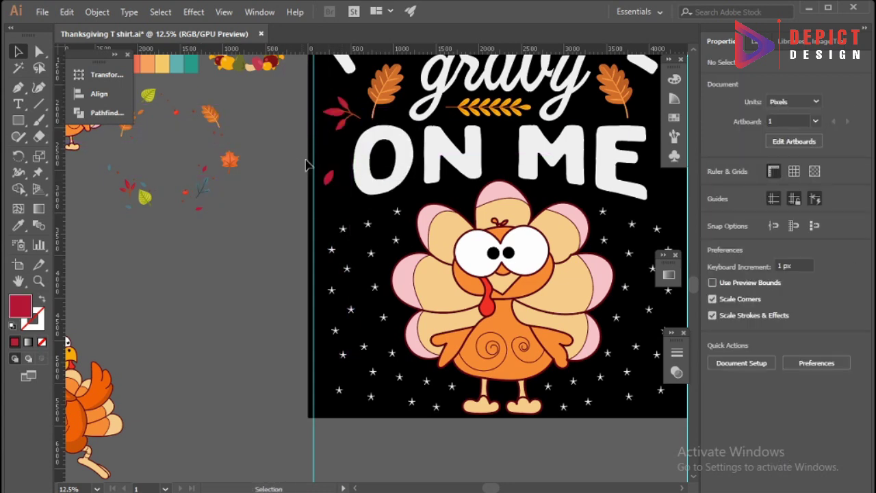
click(328, 176)
key(Delete)
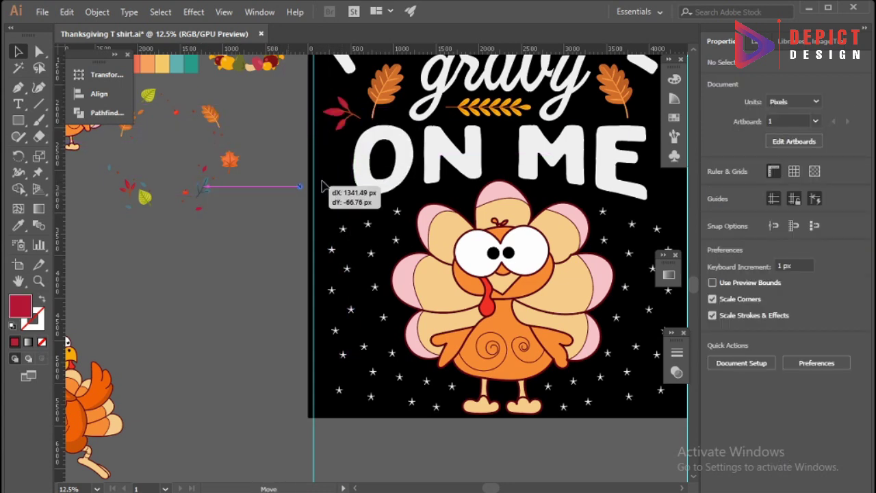
Step: Place a small red apple on the artboard
drag(322, 185, 322, 185)
click(212, 187)
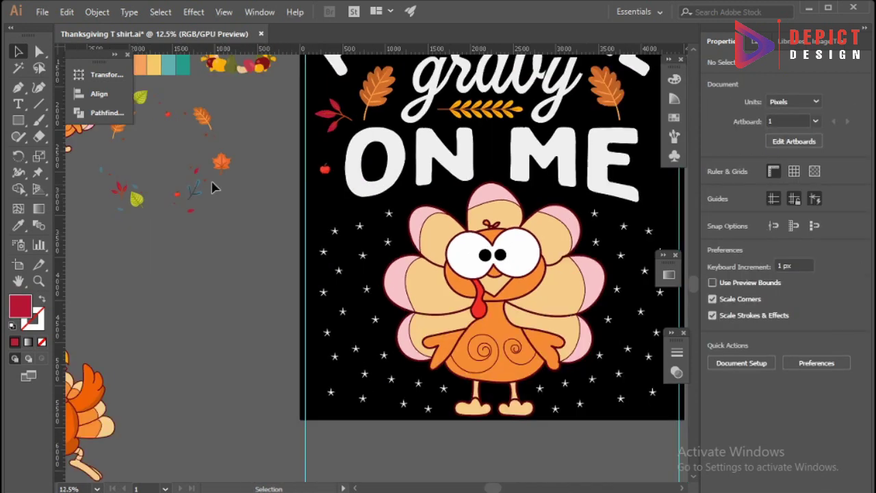
scroll(213, 186, up, 3)
scroll(143, 158, down, 1)
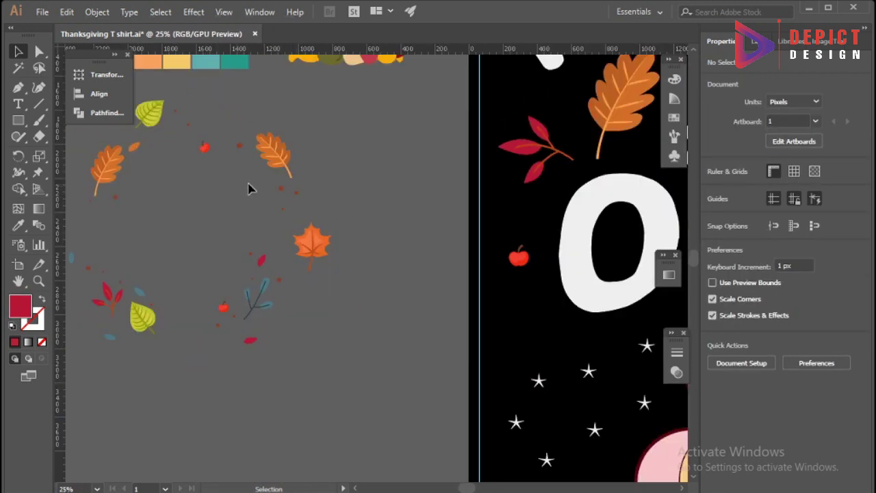
Step: Move a small brown dot onto the artboard and the red apple back off it
mouse_move(239, 146)
mouse_down()
mouse_move(525, 320)
mouse_move(448, 299)
mouse_move(483, 332)
mouse_up()
scroll(526, 319, up, 2)
scroll(447, 299, down, 2)
click(483, 332)
scroll(289, 219, down, 2)
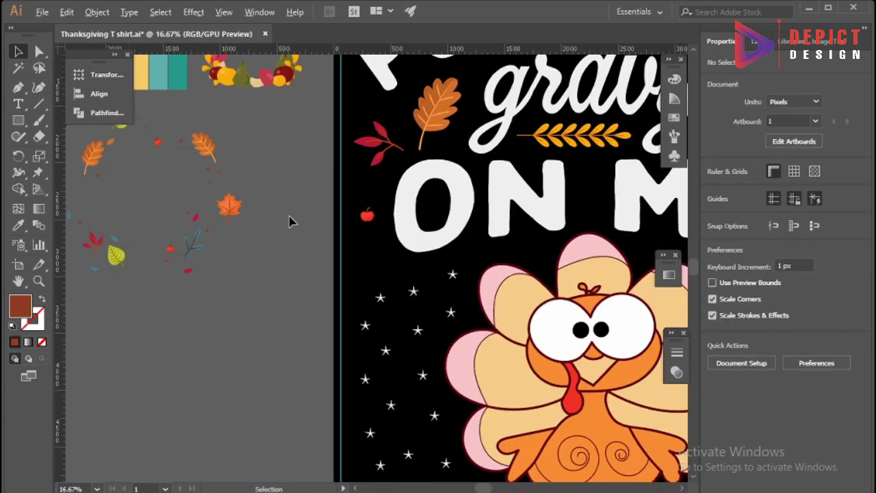
scroll(289, 157, up, 3)
scroll(307, 196, down, 2)
scroll(345, 199, down, 1)
drag(381, 253, 308, 284)
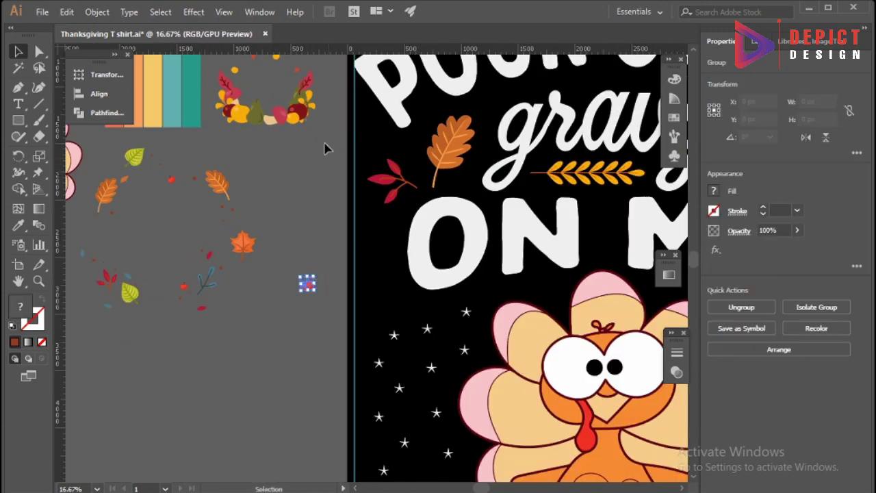
Step: Copy the yellow wheat sprig from the wreath to the left of ON ME
right_click(306, 92)
click(226, 137)
click(217, 109)
drag(217, 109, 381, 317)
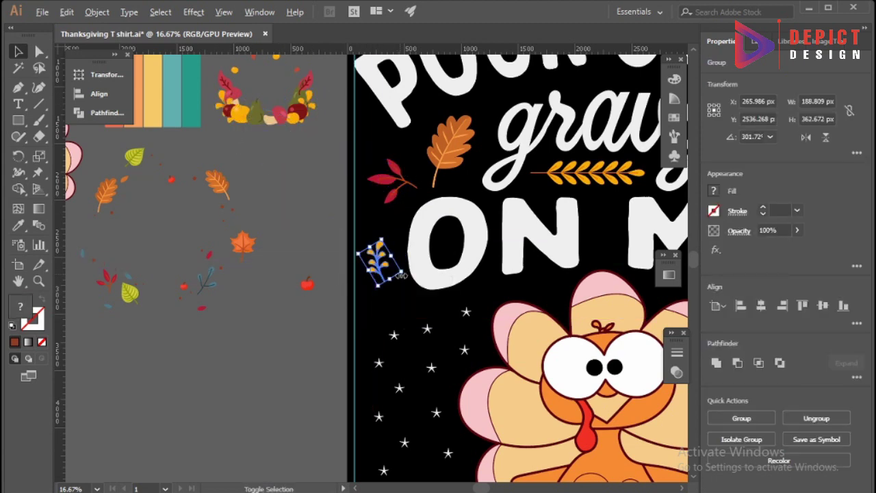
drag(403, 275, 411, 302)
scroll(382, 250, up, 2)
scroll(376, 226, down, 3)
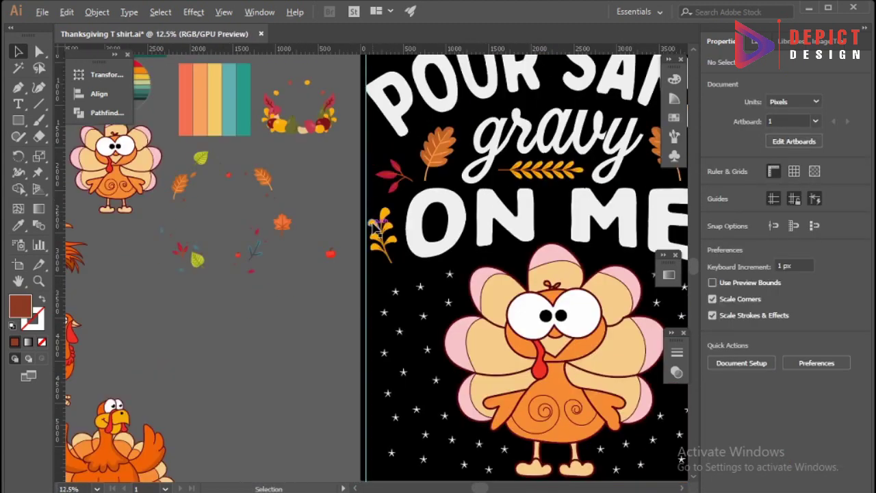
scroll(376, 225, down, 1)
Step: Reflect a copy of the wheat sprig to the right of ON ME and align both
click(411, 217)
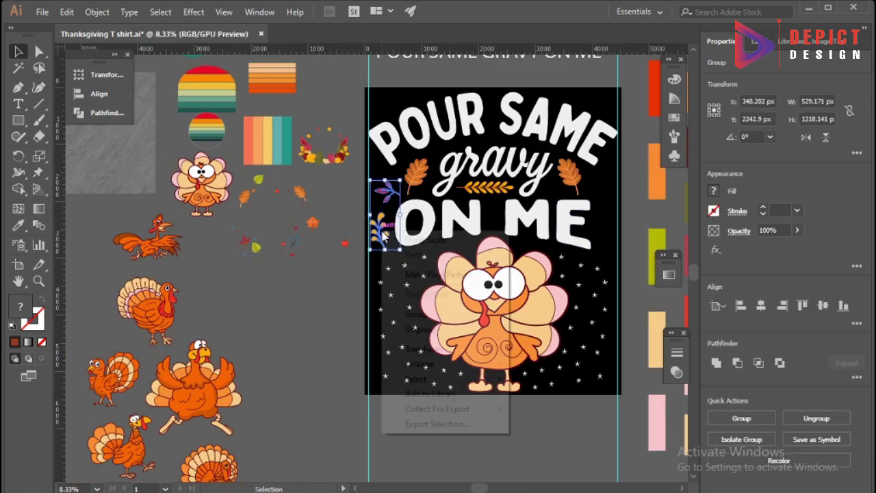
right_click(401, 223)
click(568, 413)
click(385, 347)
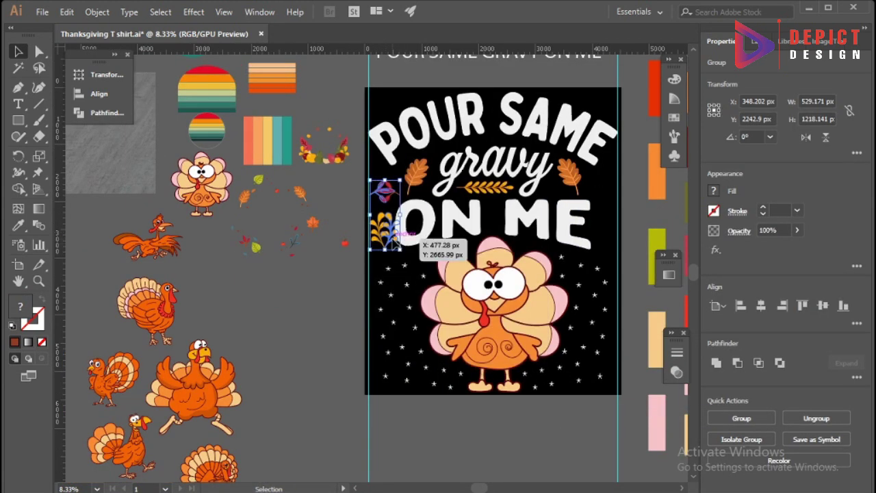
drag(391, 235, 610, 256)
shift+click(385, 229)
right_click(386, 230)
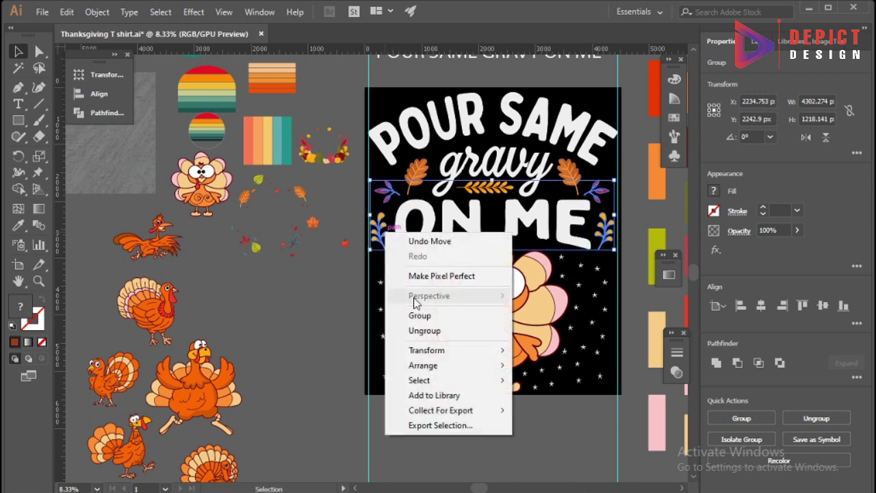
click(100, 94)
click(307, 301)
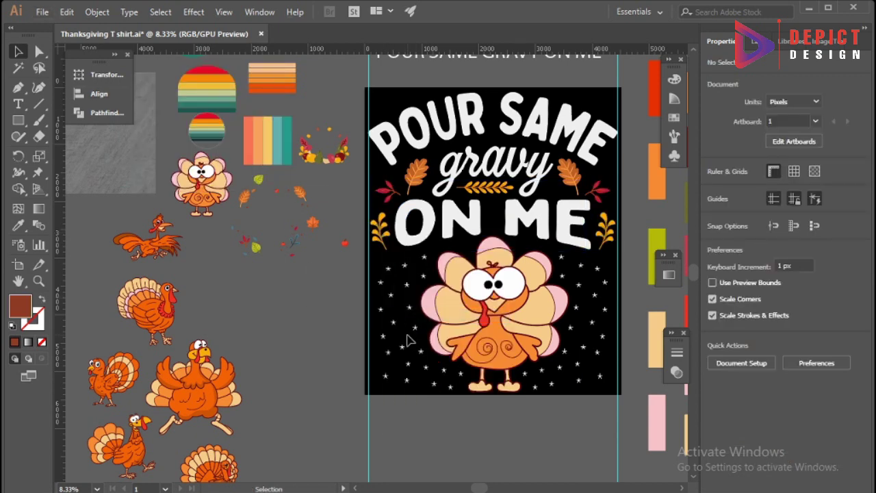
scroll(409, 340, down, 1)
Step: Colour POUR SAME and ON ME orange with the eyedropper
click(18, 227)
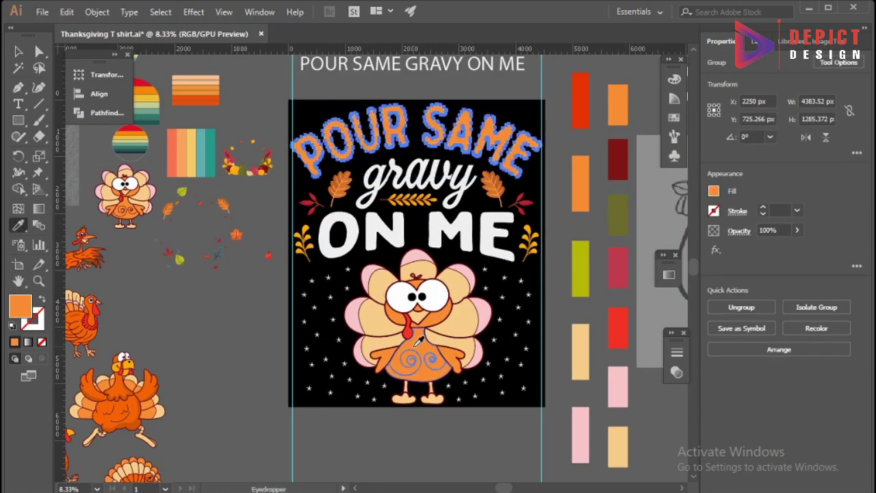
click(411, 356)
click(409, 342)
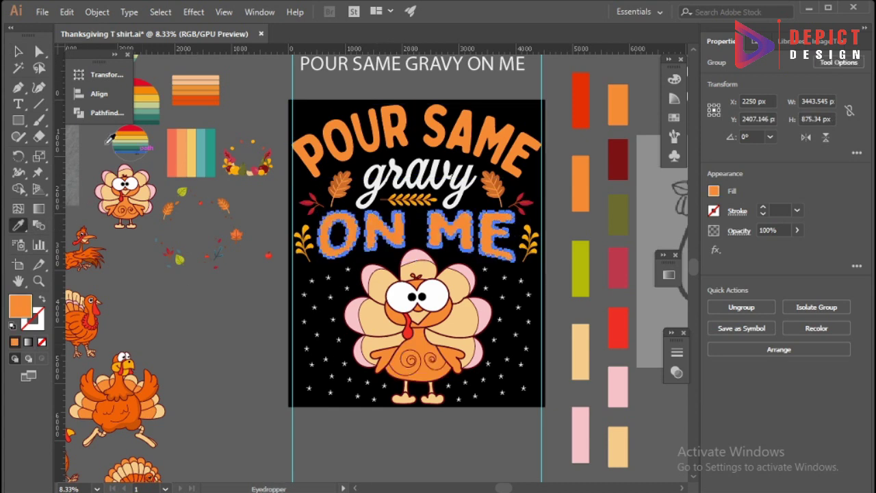
key(v)
scroll(404, 166, up, 2)
Step: Select the gravy lettering, briefly enter its group, then leave it and zoom out
click(544, 217)
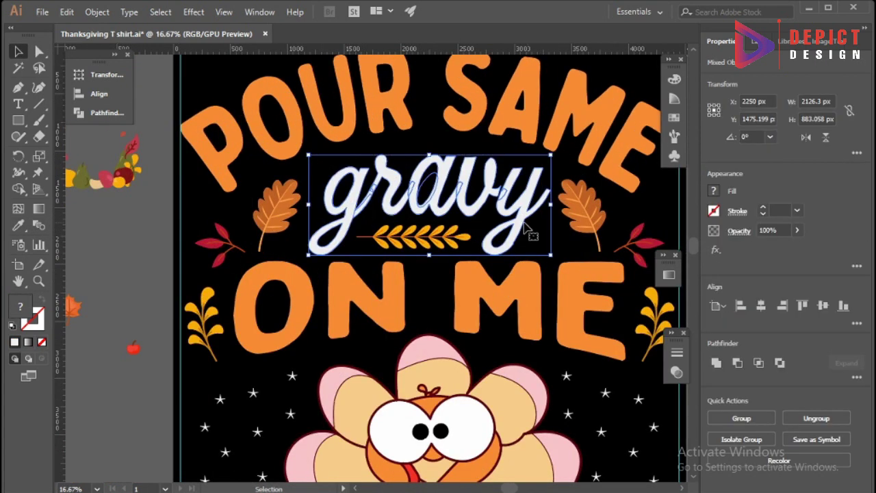
click(103, 112)
click(267, 68)
right_click(362, 192)
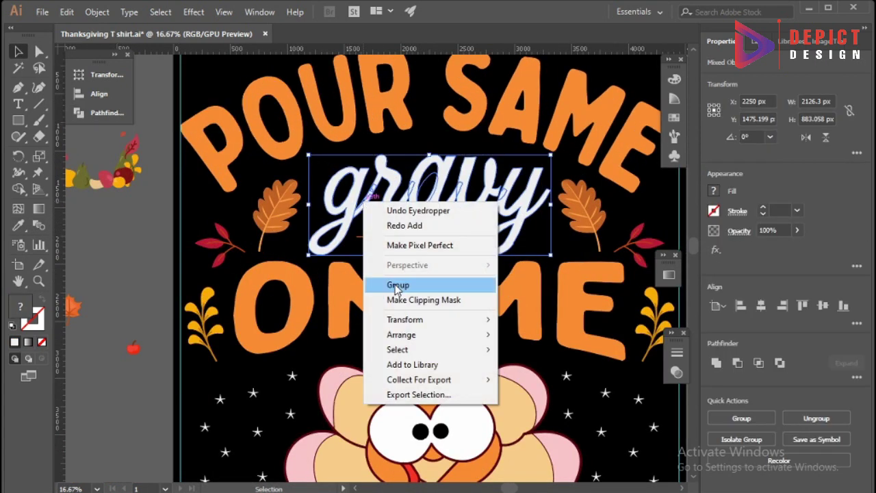
double_click(339, 190)
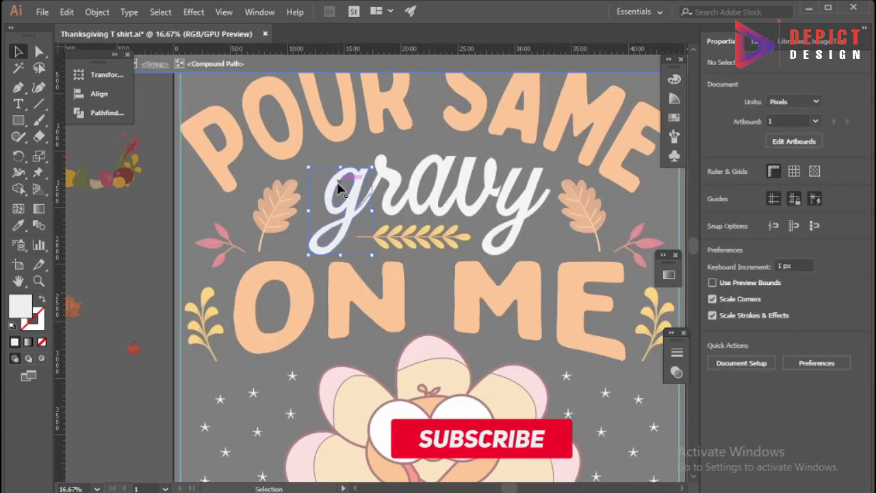
key(Escape)
key(ctrl+minus)
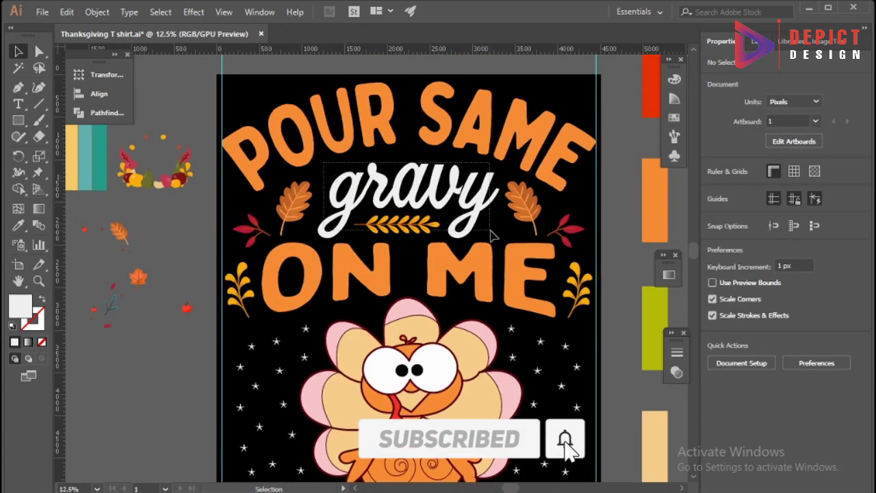
Step: Isolate the gravy lettering group and select the letter g's shape
click(480, 226)
key(ctrl+plus)
key(ctrl+plus)
key(ctrl+plus)
double_click(370, 154)
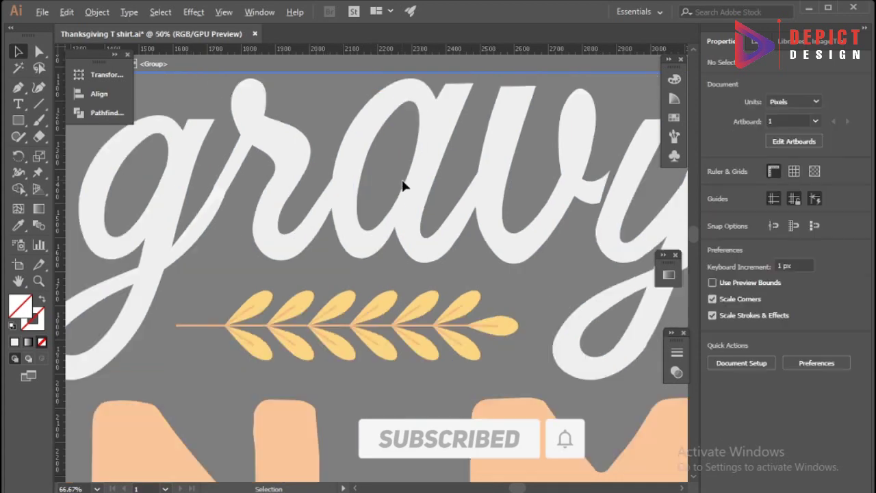
key(ctrl+minus)
key(ctrl+minus)
click(228, 212)
Step: Check the gravy lettering paths in Outline view, then return to colour preview
key(ctrl+y)
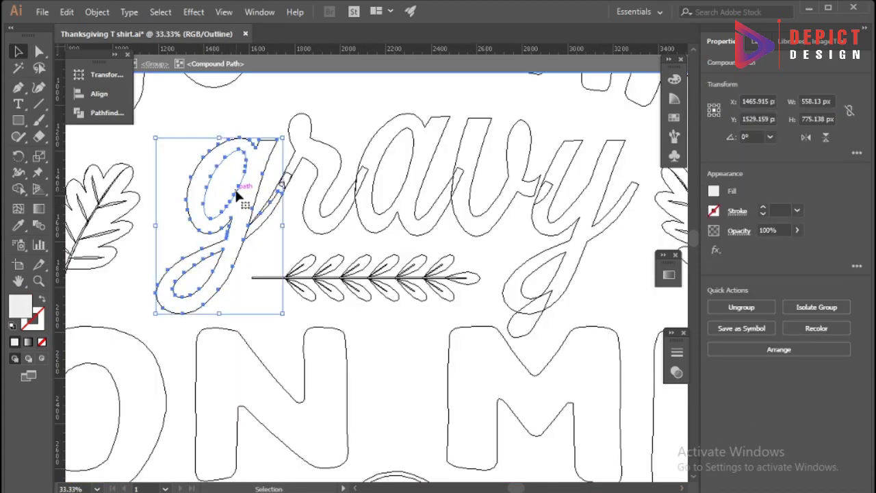
key(ctrl+y)
key(Escape)
click(246, 194)
key(ctrl+minus)
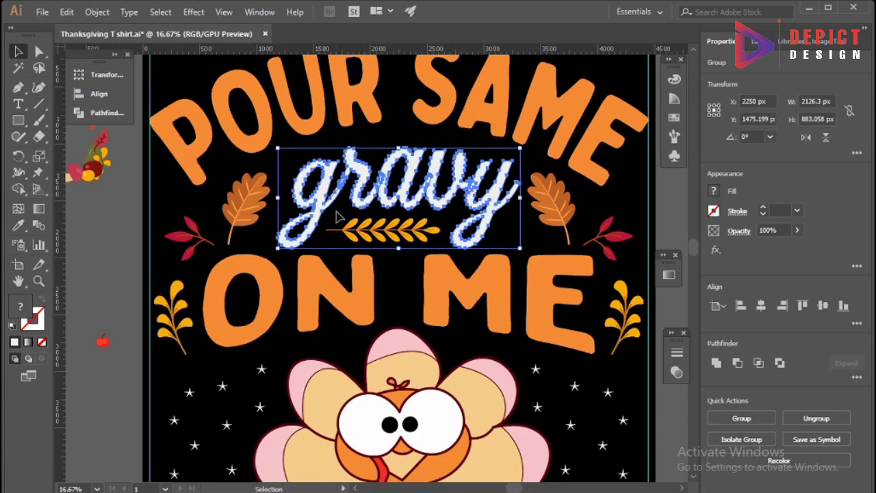
key(ctrl+shift+a)
key(ctrl+y)
key(ctrl+y)
click(293, 160)
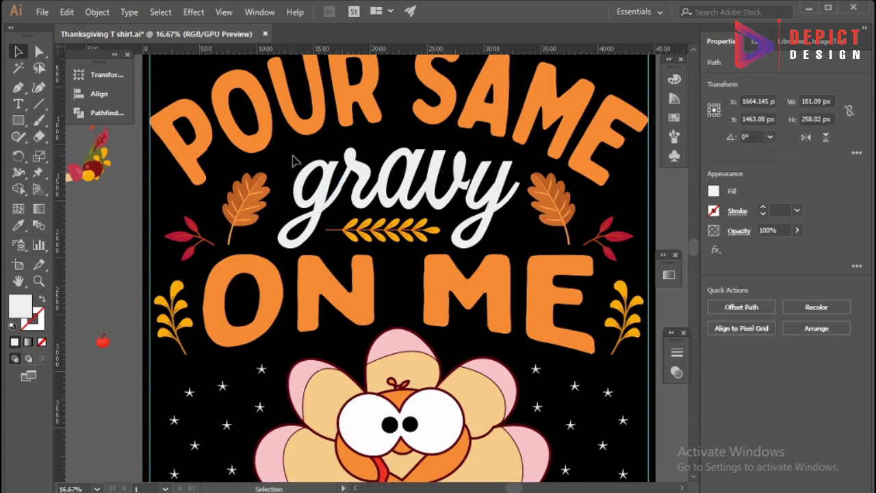
click(513, 251)
click(425, 233)
click(396, 295)
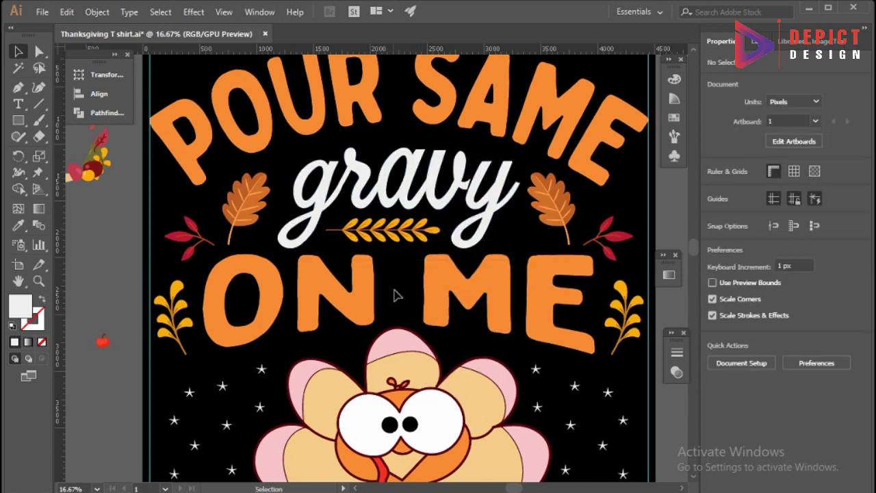
Step: Eyedropper the cream swatch colour onto the gravy lettering group
key(ctrl+minus)
key(ctrl+minus)
click(404, 174)
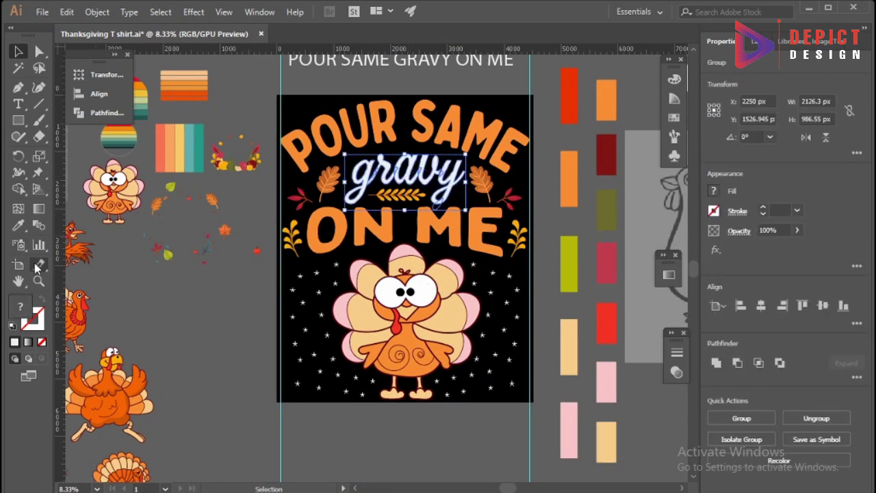
key(i)
key(v)
Step: Zoom in on the gravy group and inspect its Pathfinder options
key(ctrl+plus)
key(ctrl+plus)
key(ctrl+plus)
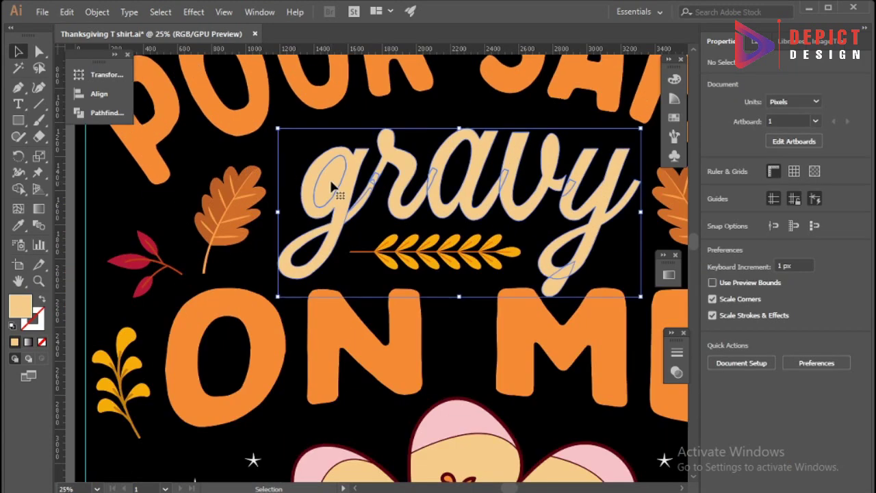
double_click(329, 178)
key(Escape)
scroll(349, 207, up, 1)
scroll(345, 130, up, 3)
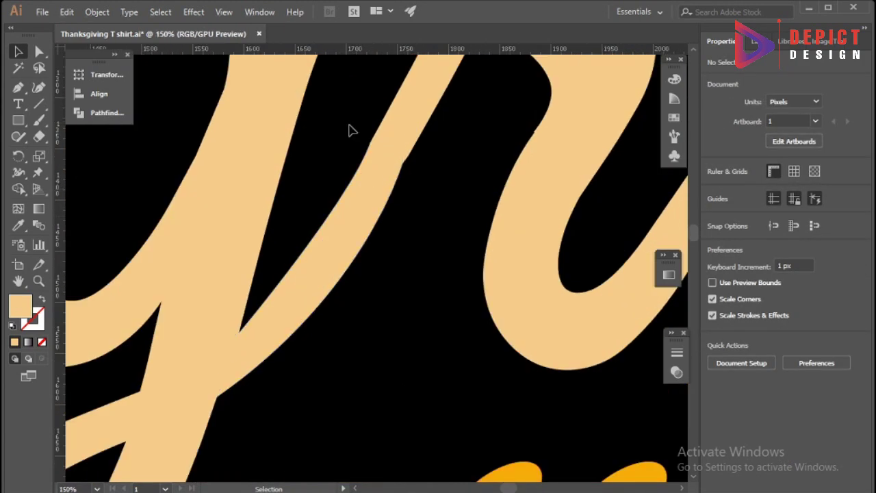
click(405, 245)
scroll(345, 216, down, 1)
scroll(352, 231, down, 3)
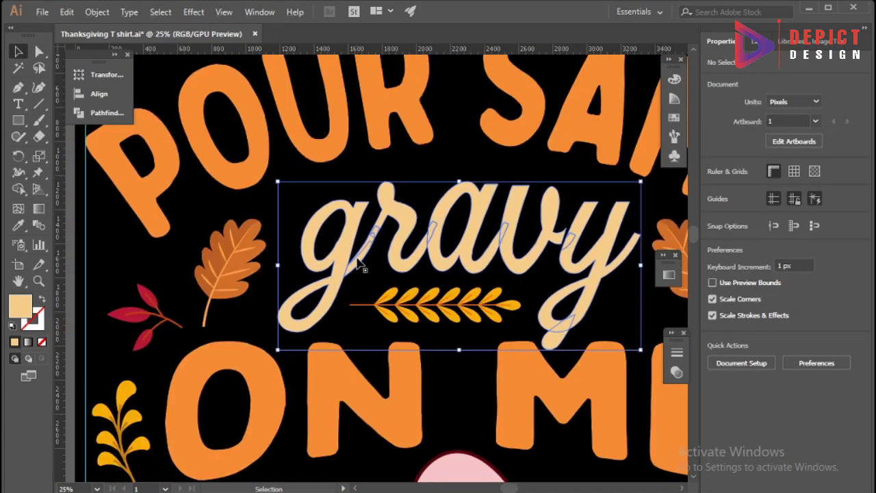
click(107, 112)
click(266, 69)
scroll(425, 246, up, 4)
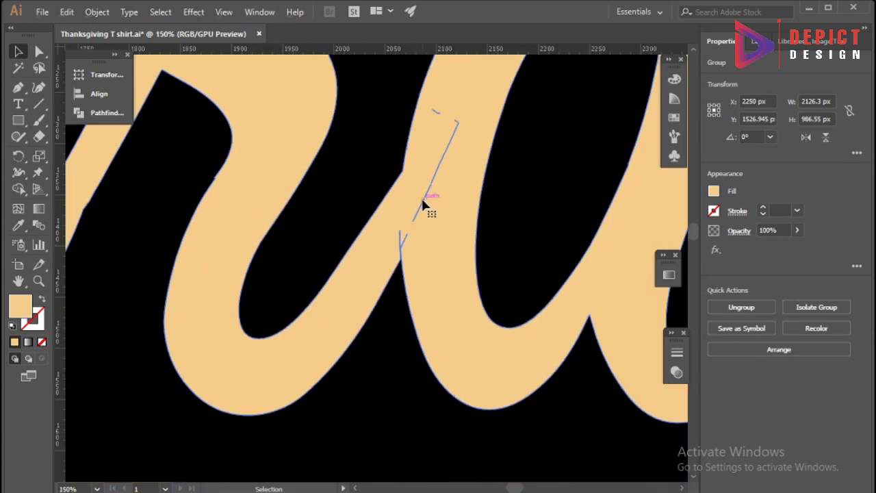
Step: Isolate the letters and draw a Pen patch shape over the thin sliver gap
double_click(425, 198)
scroll(425, 203, up, 1)
click(434, 180)
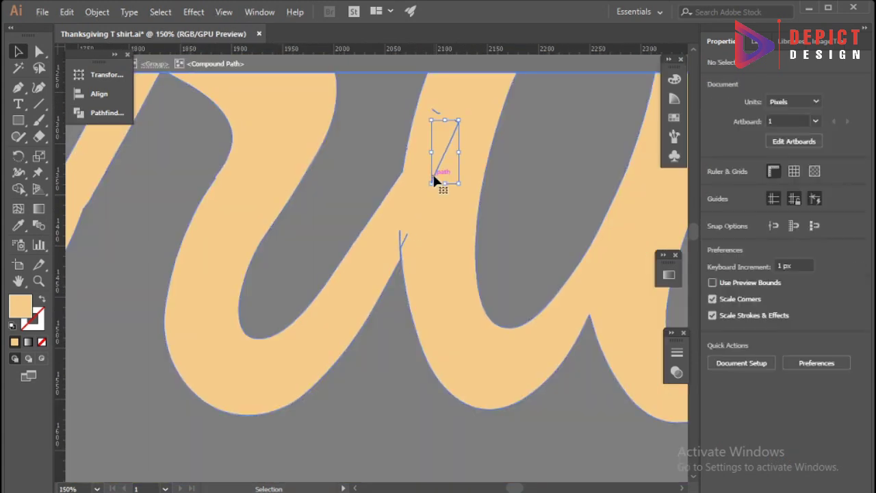
scroll(413, 247, up, 5)
click(403, 243)
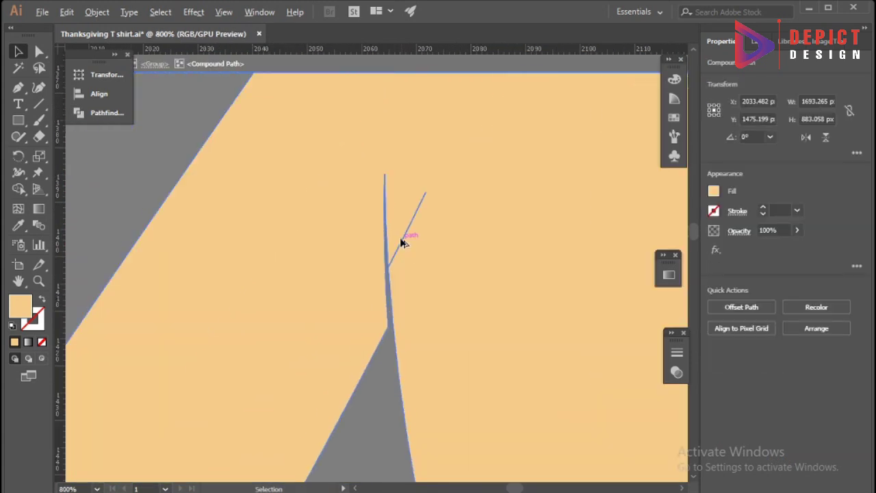
click(121, 174)
click(18, 87)
click(434, 118)
click(341, 129)
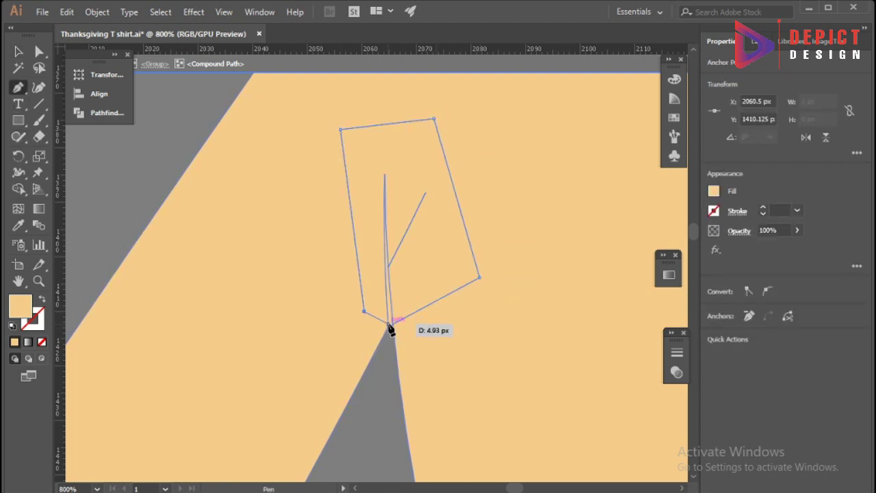
key(v)
Step: Merge the patch into the lettering with Pathfinder Unite
scroll(391, 372, down, 2)
scroll(401, 372, down, 4)
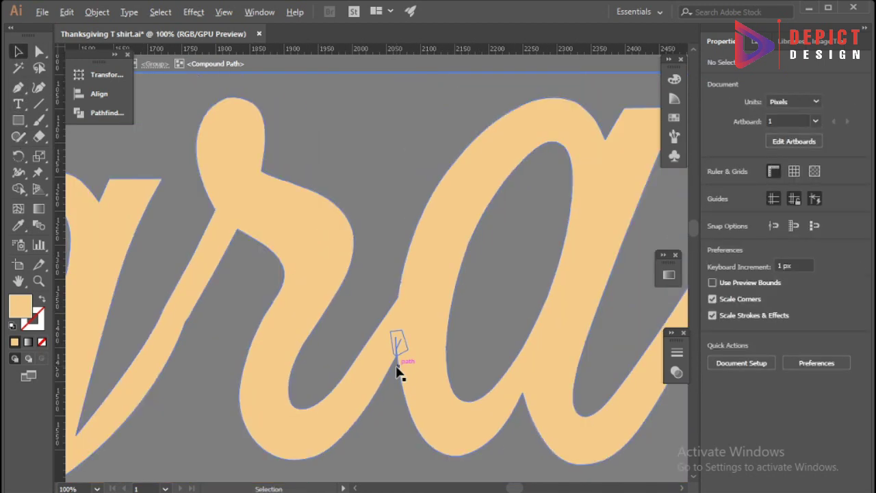
click(401, 372)
click(105, 112)
click(241, 107)
click(395, 172)
double_click(395, 172)
scroll(395, 172, down, 2)
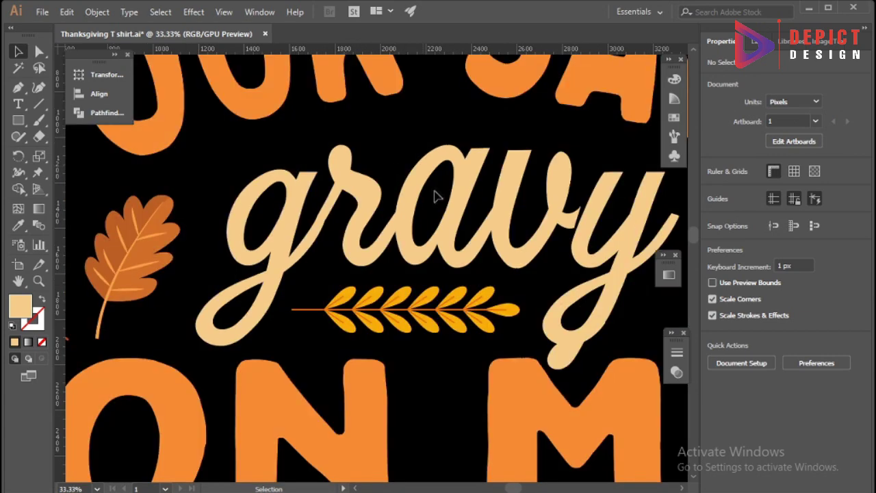
scroll(497, 233, up, 4)
Step: Drag the v–y join's tip anchor up with Direct Selection to close the gap
double_click(497, 233)
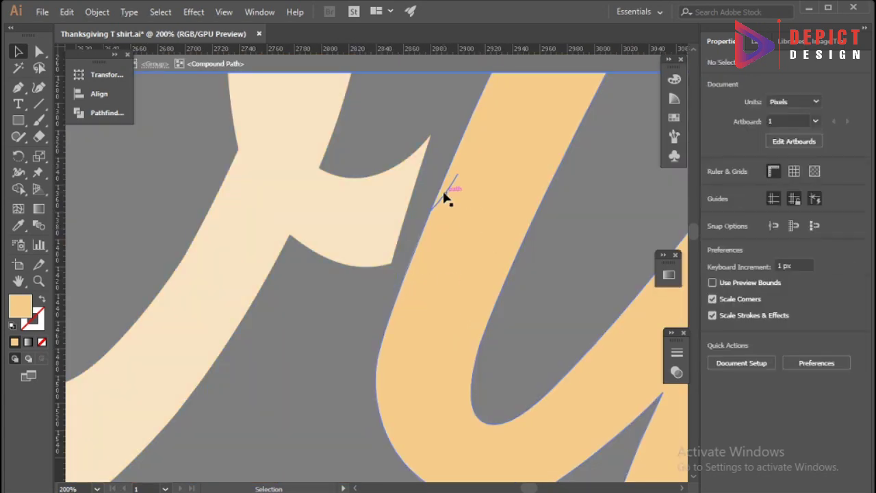
click(445, 198)
key(Escape)
key(p)
click(430, 135)
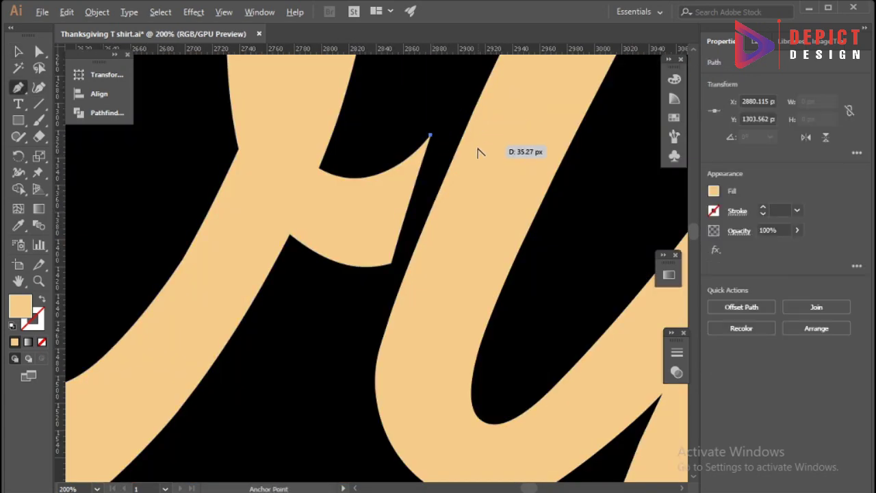
scroll(480, 152, up, 2)
key(Escape)
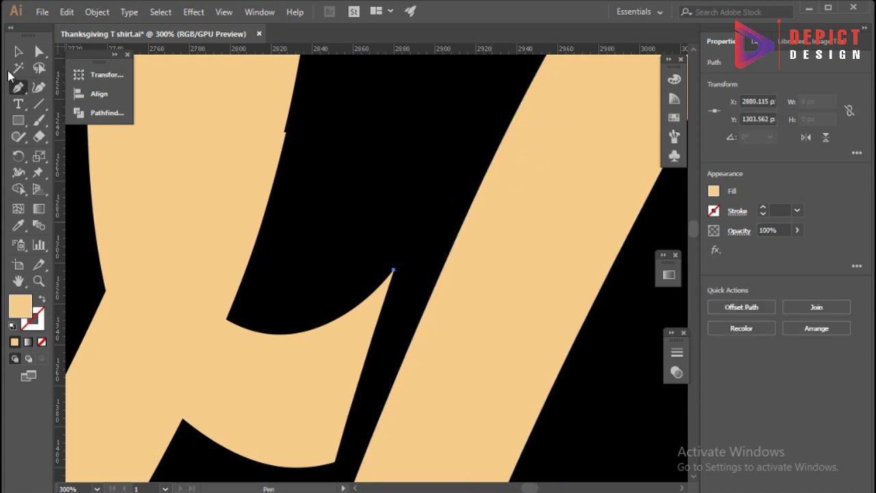
key(a)
click(393, 271)
mouse_move(394, 273)
mouse_down()
mouse_move(469, 209)
mouse_move(479, 191)
mouse_up()
scroll(425, 226, down, 3)
drag(342, 383, 378, 368)
click(329, 400)
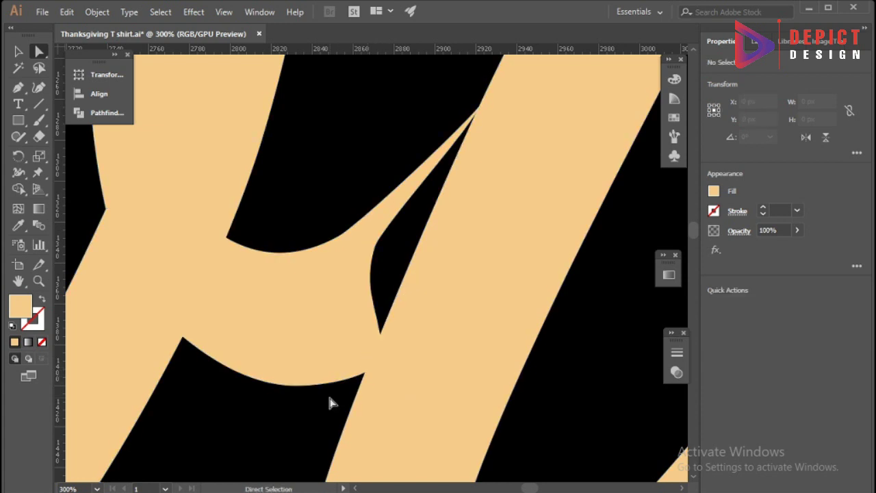
Step: Draw a second patch shape covering the gap at the letter tip
click(20, 88)
scroll(483, 122, up, 3)
drag(484, 133, 519, 294)
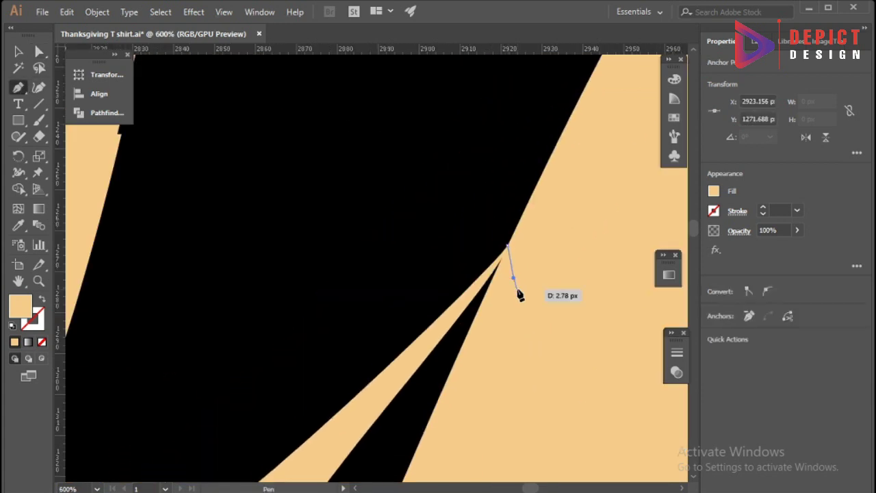
scroll(504, 291, down, 3)
click(412, 289)
click(398, 205)
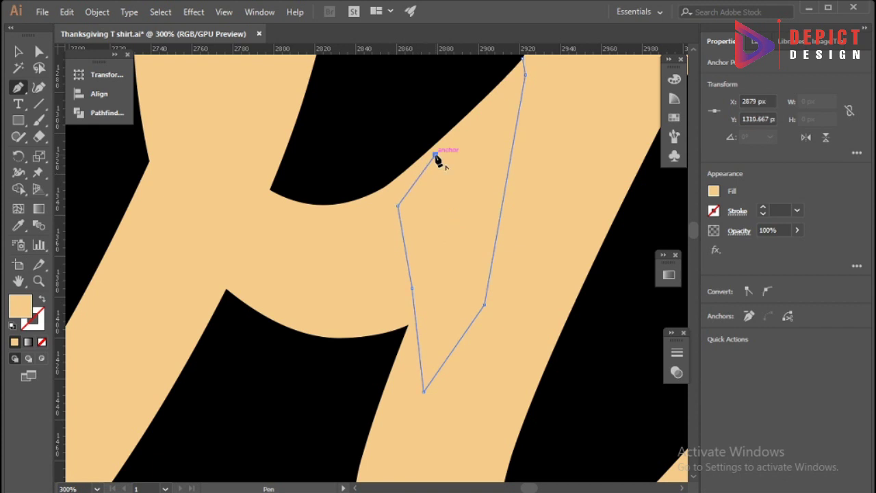
click(436, 156)
scroll(510, 127, up, 3)
scroll(499, 164, up, 4)
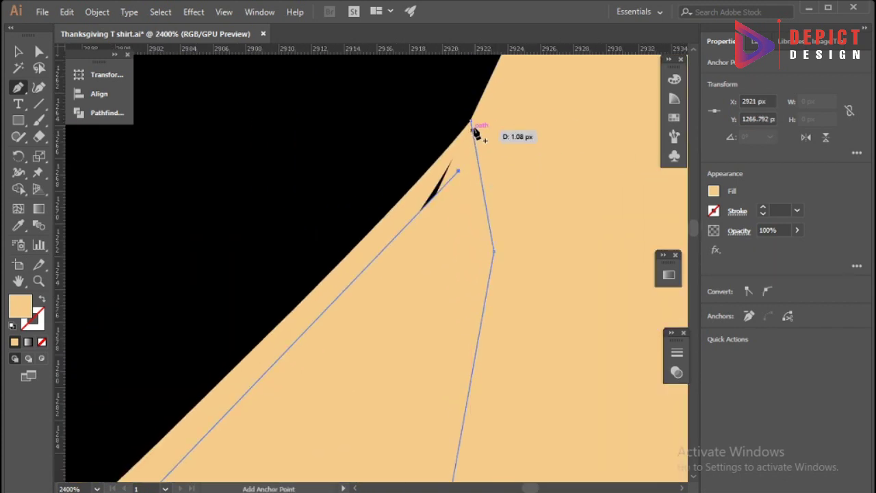
click(470, 125)
key(v)
Step: Unite the second patch with its letter
scroll(364, 212, down, 3)
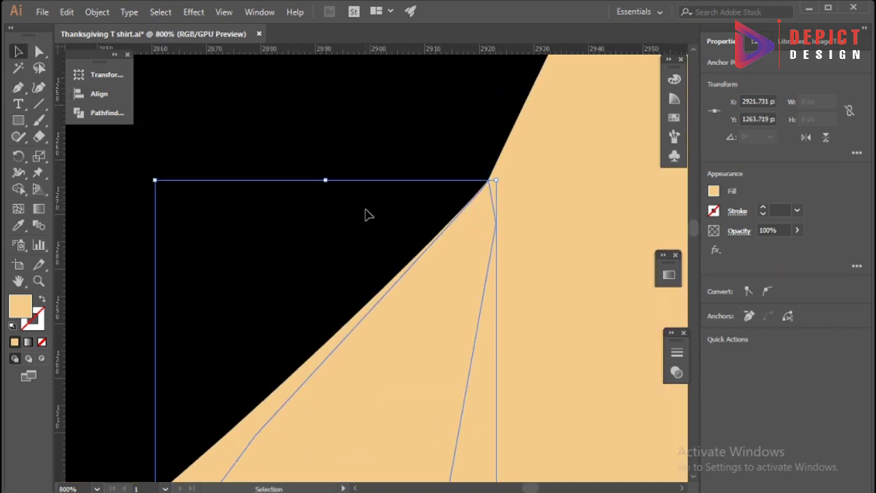
scroll(469, 353, down, 3)
scroll(470, 353, down, 2)
click(106, 112)
click(144, 131)
click(417, 219)
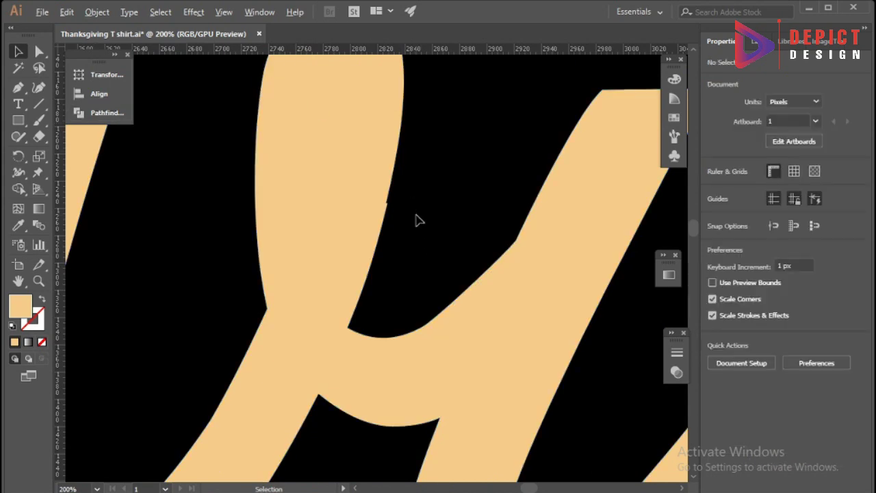
scroll(424, 253, down, 5)
scroll(424, 253, up, 2)
scroll(430, 280, up, 1)
scroll(434, 280, down, 1)
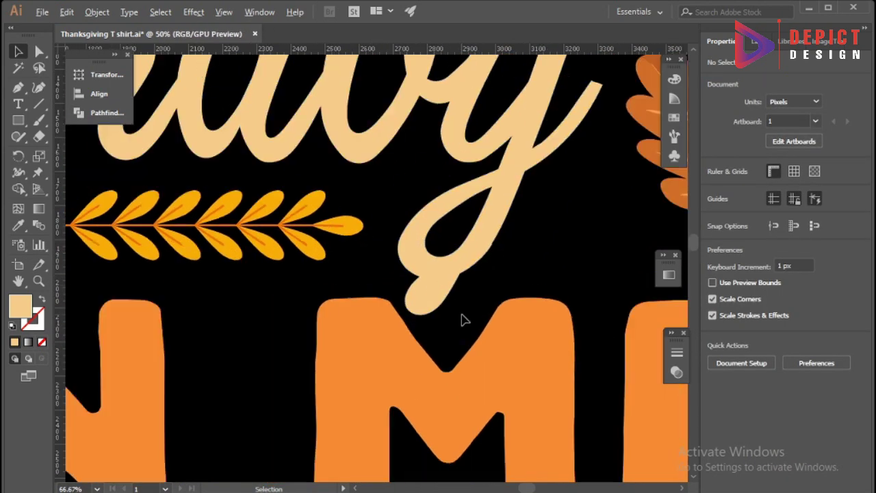
scroll(463, 317, up, 1)
scroll(445, 298, up, 1)
Step: Cut the y's tail along a drawn curve and delete the piece below it
click(450, 287)
key(p)
scroll(417, 264, up, 1)
scroll(417, 264, up, 1)
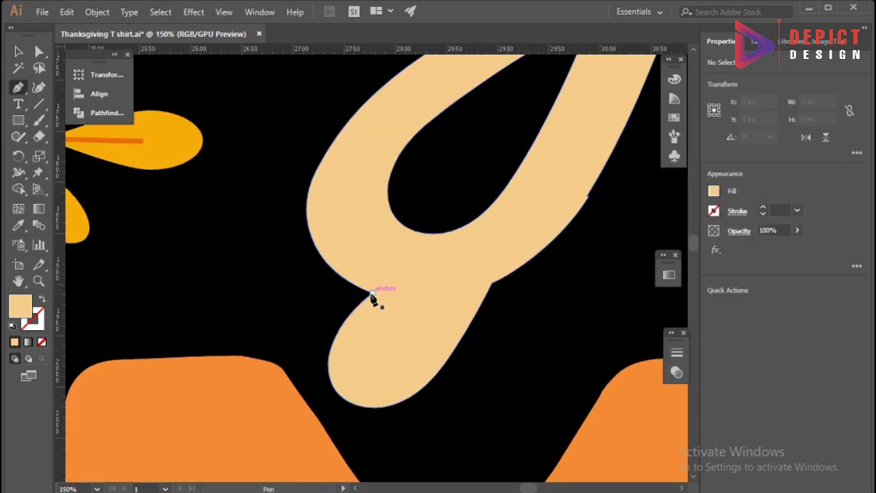
click(372, 293)
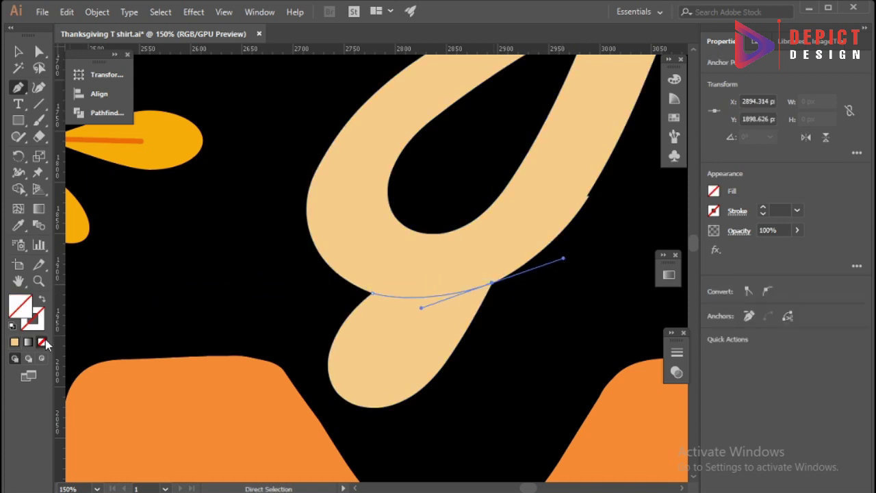
key(shift+m)
alt+click(383, 356)
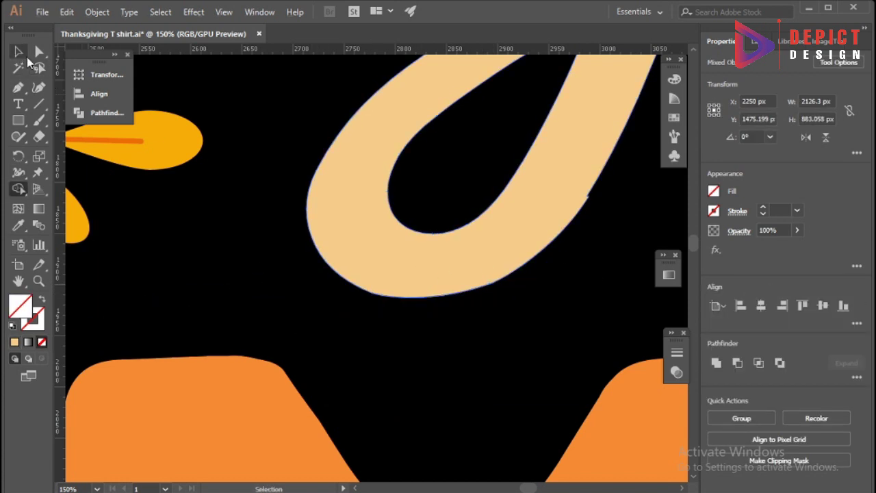
key(v)
click(399, 302)
click(399, 318)
Step: Grab the lettering path at the small notch with the Pen tool
scroll(600, 192, up, 4)
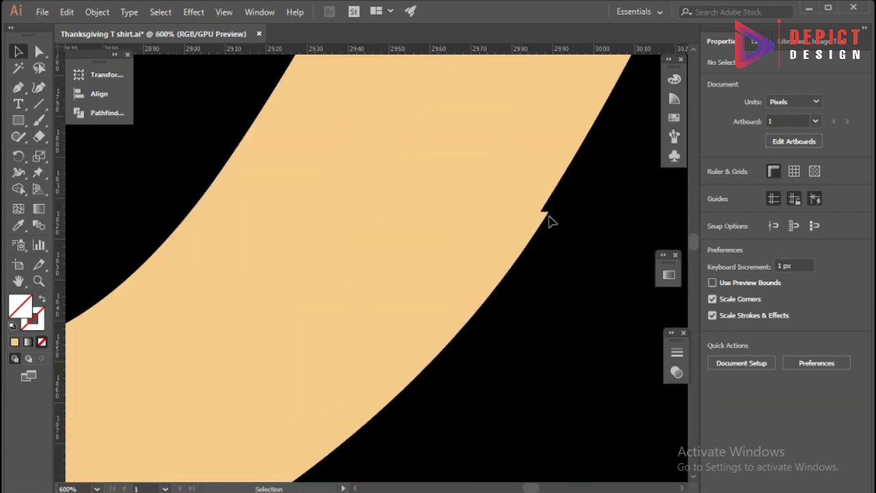
key(p)
click(547, 216)
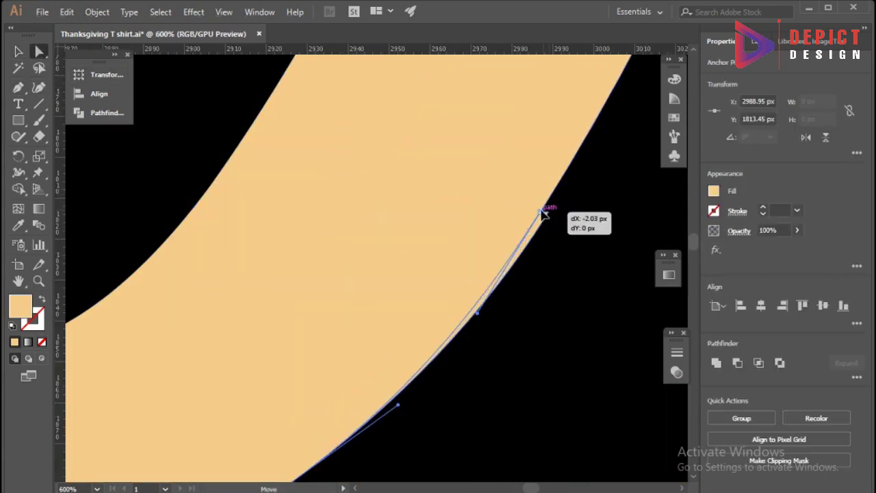
scroll(520, 209, down, 5)
Step: Group the stars around the turkey and eyedropper the tongue's red onto them
click(18, 52)
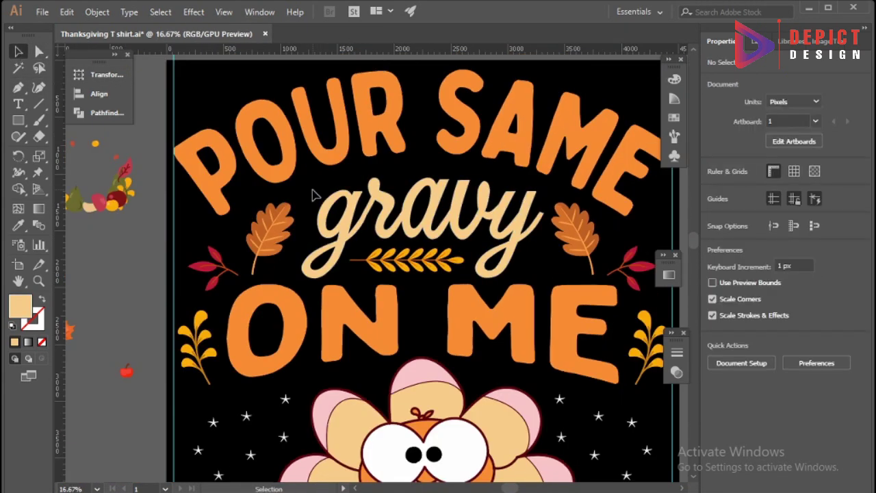
scroll(440, 244, down, 1)
scroll(448, 229, down, 1)
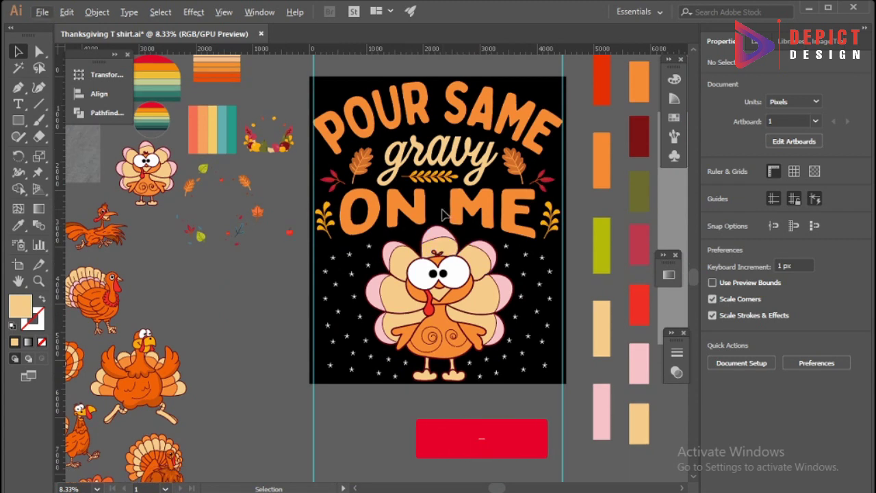
scroll(444, 215, down, 1)
click(333, 225)
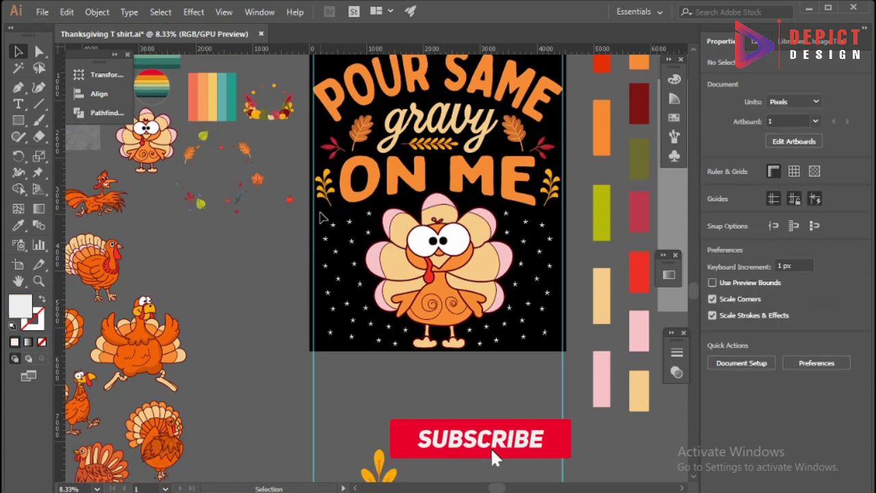
right_click(342, 228)
click(370, 311)
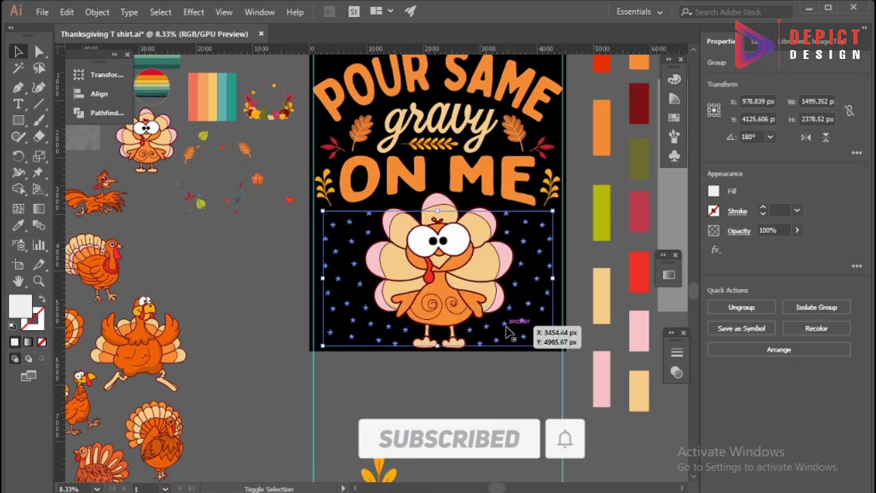
click(18, 226)
click(430, 271)
Step: Drag two red star copies into empty gaps in the starfield
key(ctrl+shift+a)
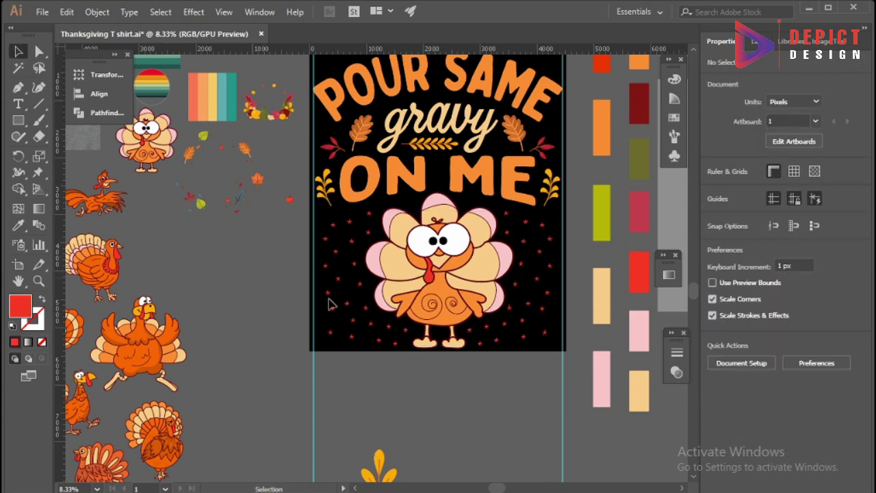
scroll(301, 205, up, 3)
drag(302, 208, 428, 179)
drag(300, 265, 583, 192)
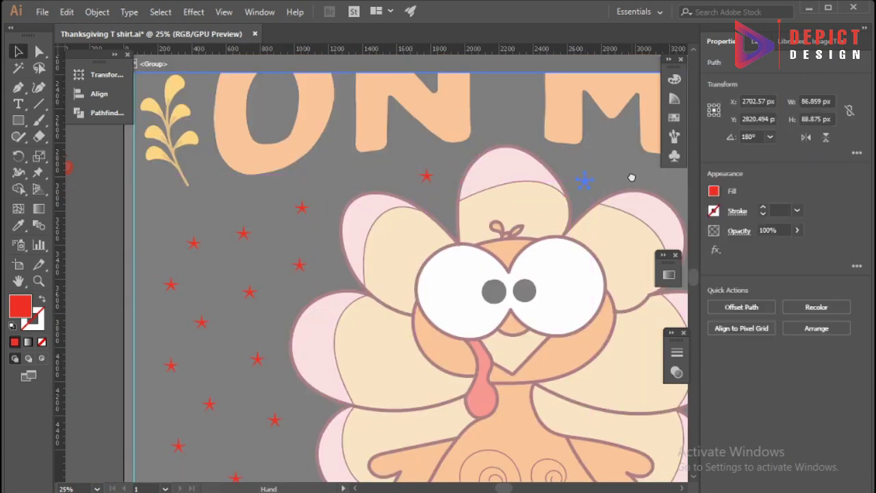
mouse_move(631, 178)
mouse_down()
mouse_move(389, 192)
mouse_move(411, 198)
mouse_up()
click(357, 201)
Step: Reposition star copies, including a small star near the right edge, into gaps
scroll(410, 197, down, 1)
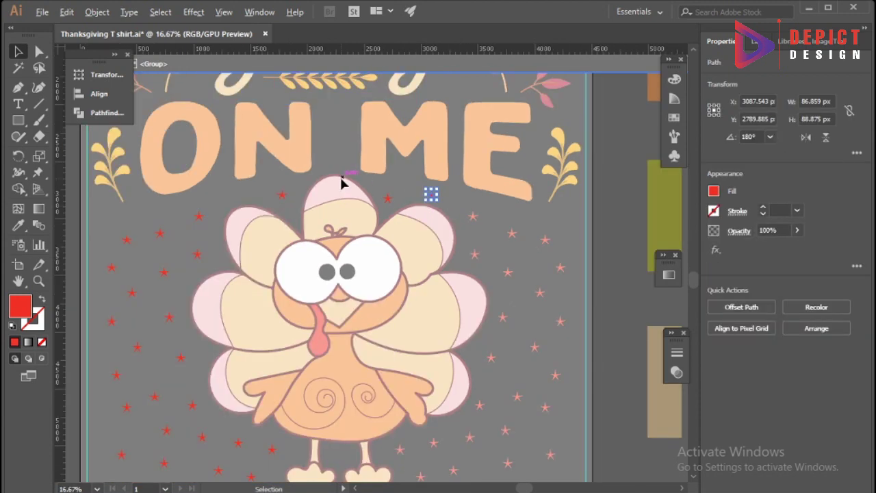
scroll(342, 186, up, 1)
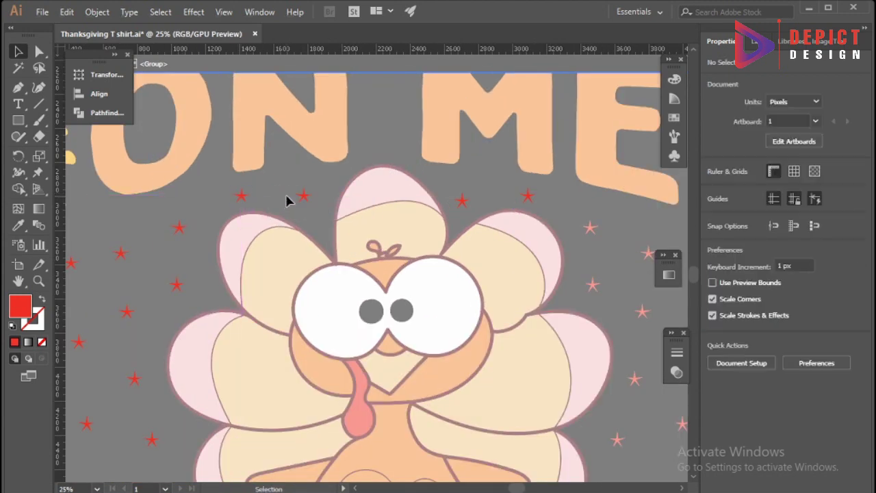
scroll(290, 198, down, 3)
scroll(342, 205, up, 3)
drag(241, 201, 313, 193)
click(319, 188)
scroll(314, 193, down, 3)
scroll(452, 239, up, 2)
scroll(452, 239, up, 3)
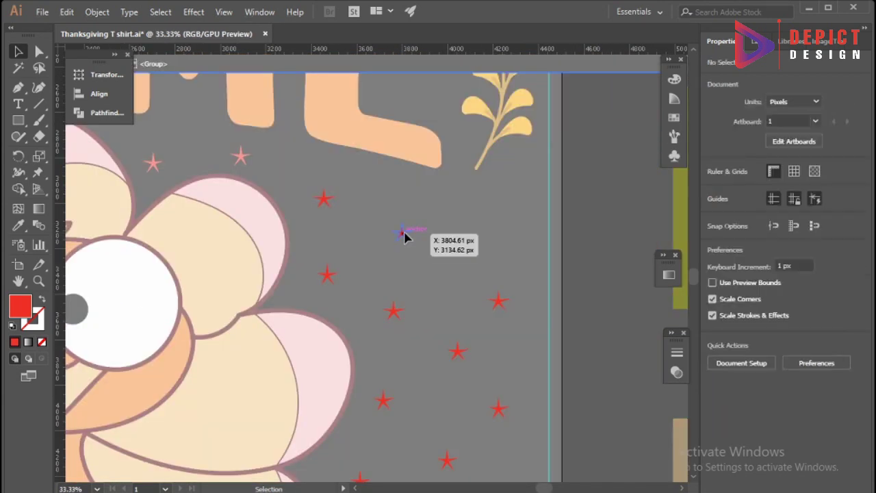
click(448, 199)
drag(521, 207, 521, 207)
Step: Exit the star group's isolation mode and view the full T-shirt design
scroll(534, 274, down, 3)
scroll(534, 274, up, 1)
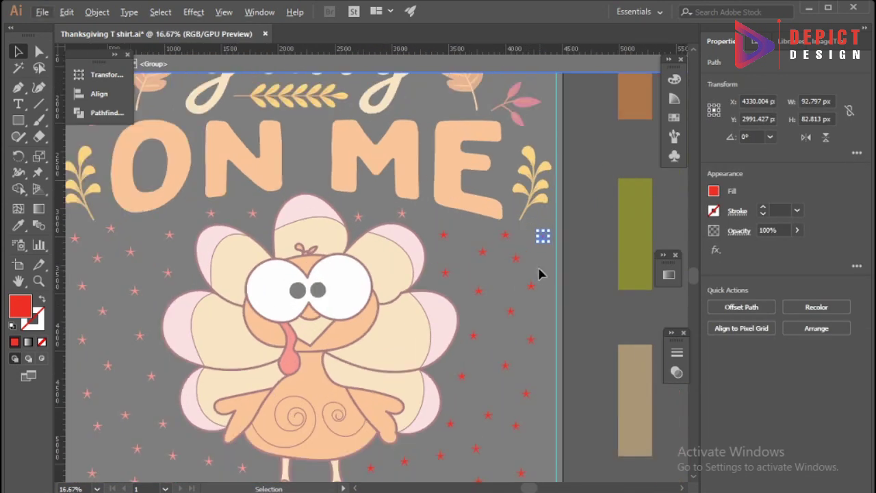
key(Escape)
scroll(557, 281, down, 1)
scroll(557, 286, down, 1)
scroll(534, 282, down, 2)
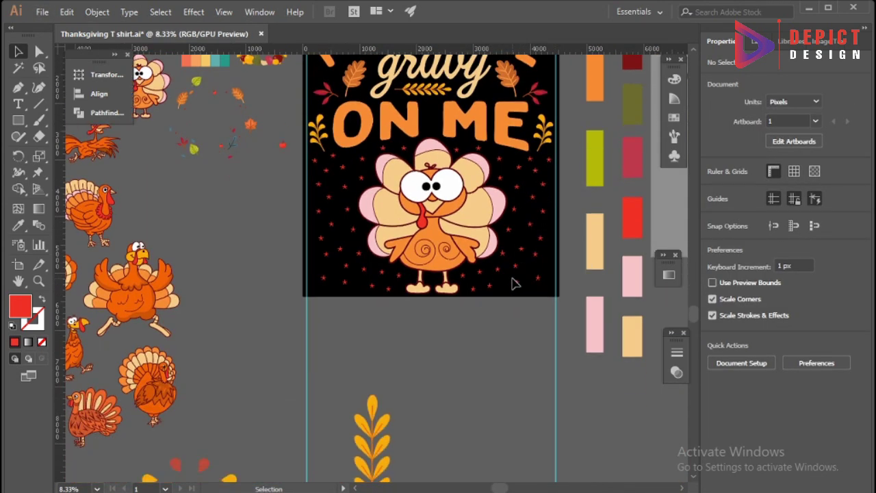
scroll(517, 282, down, 1)
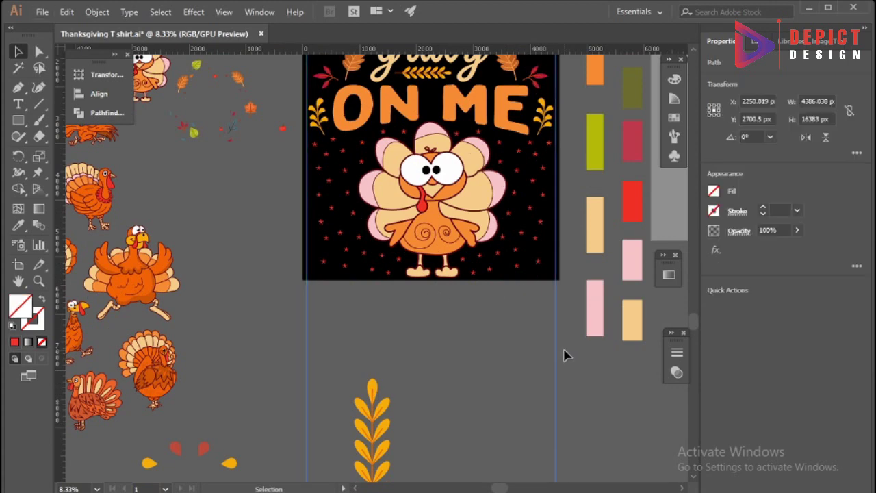
scroll(486, 332, down, 1)
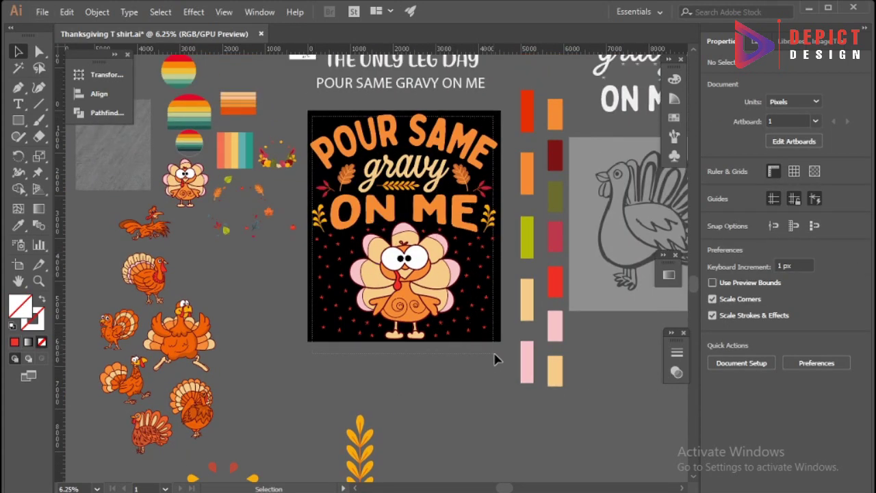
Step: Select the ON ME lettering and drag a duplicate straight down below the original
click(496, 360)
click(449, 373)
click(416, 210)
scroll(415, 210, up, 4)
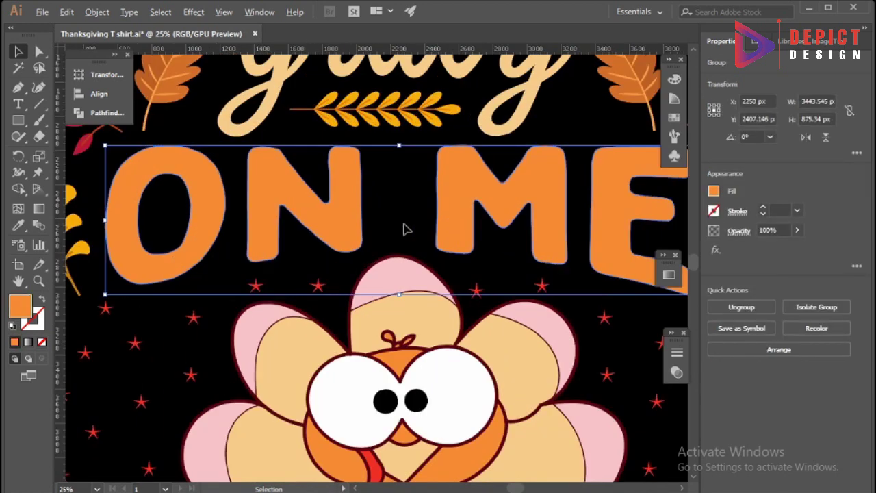
drag(456, 177, 460, 187)
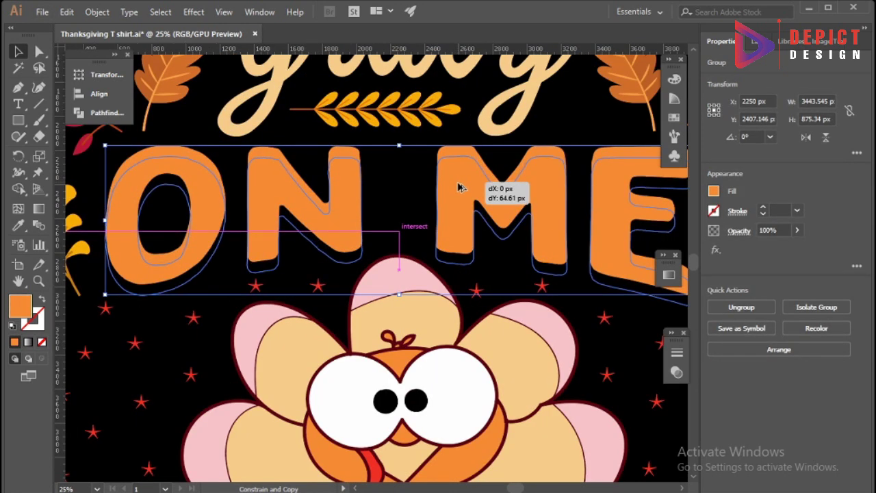
Step: Apply a rounded Offset Path of 20 to the duplicated lettering
click(97, 12)
click(373, 349)
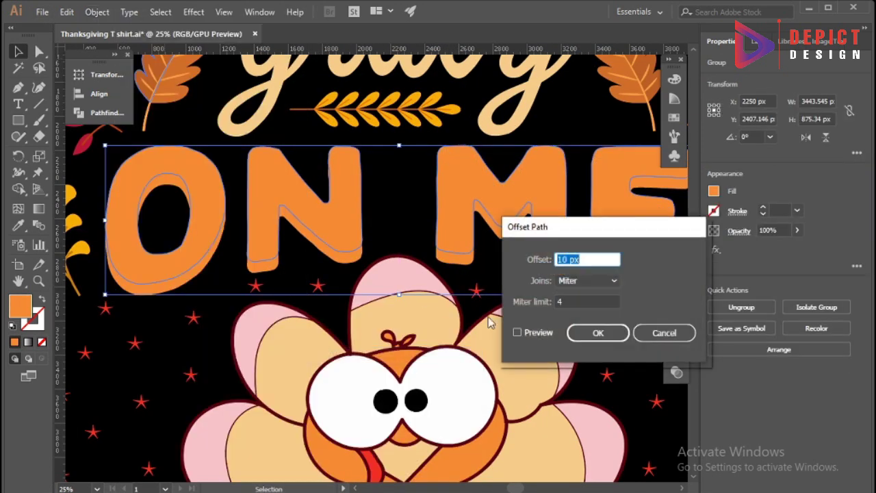
click(517, 332)
text(20)
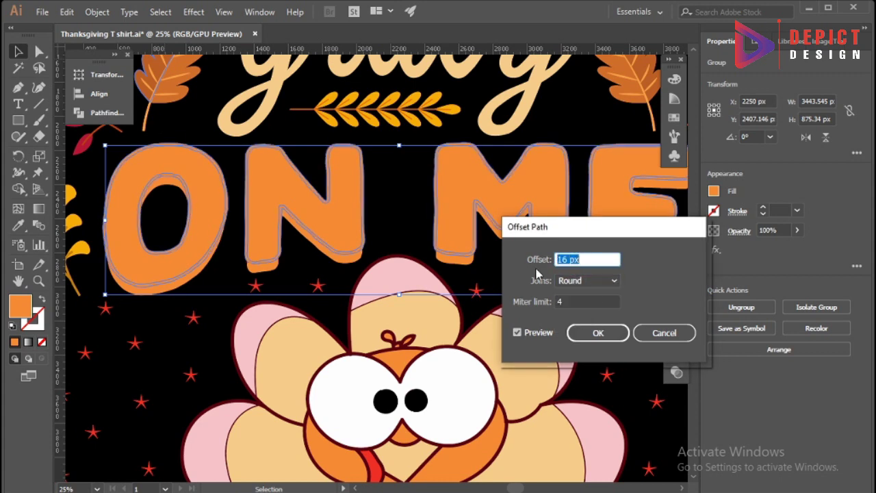
click(583, 334)
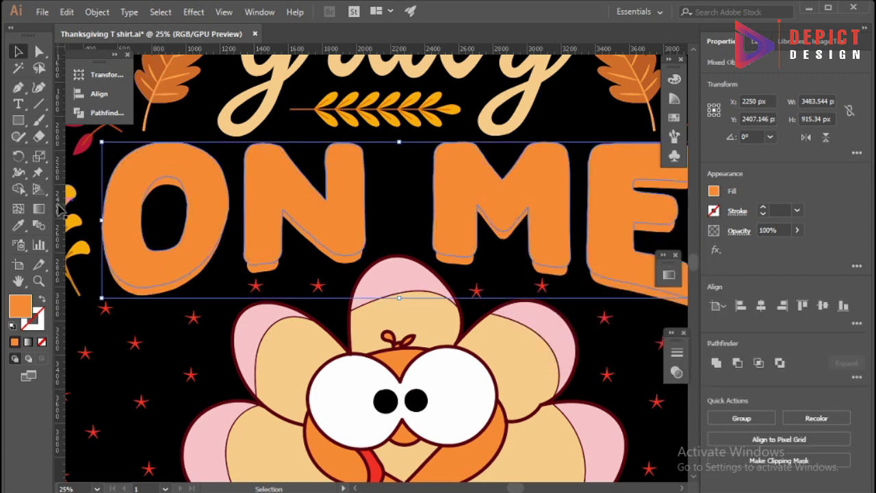
Step: Unite the offset outlines, then select them together with the orange duplicate lettering
click(101, 112)
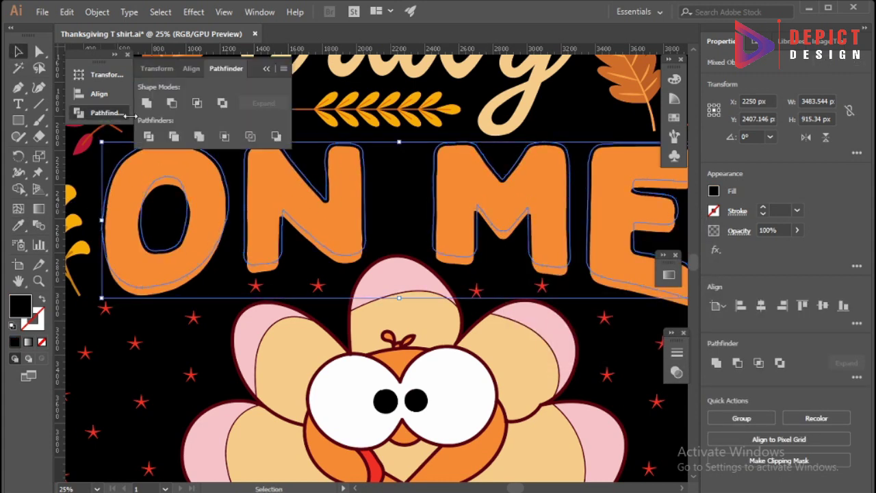
click(148, 103)
click(266, 72)
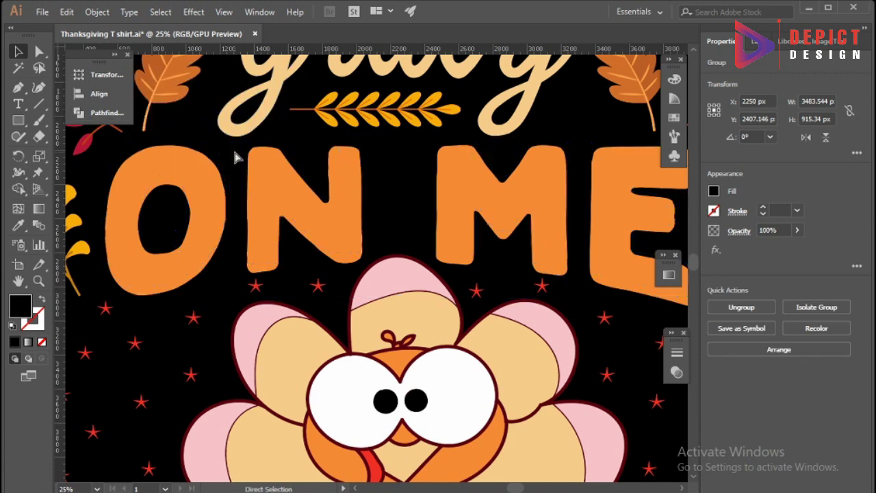
click(235, 153)
Step: Make an opacity mask from the outline and paste the black ON ME into it
click(186, 288)
click(677, 372)
click(649, 387)
click(591, 405)
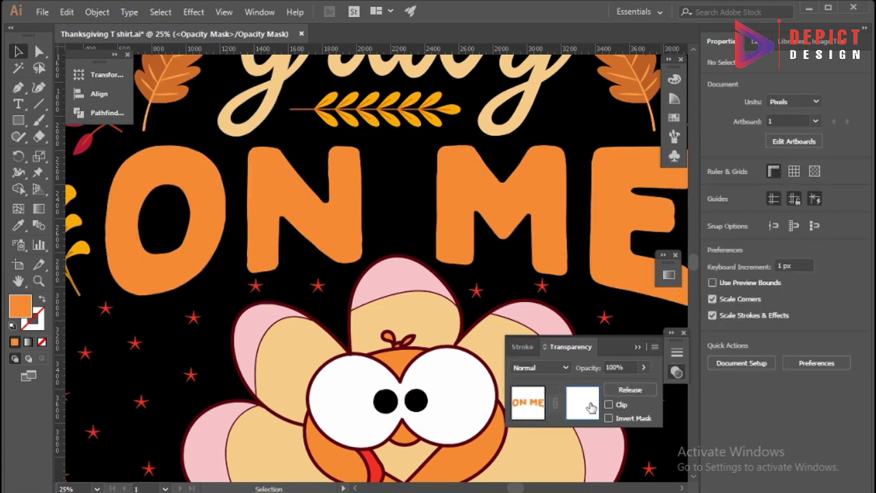
key(ctrl+f)
Step: Fill the lower shadow lettering with the cream petal colour using the eyedropper
click(634, 353)
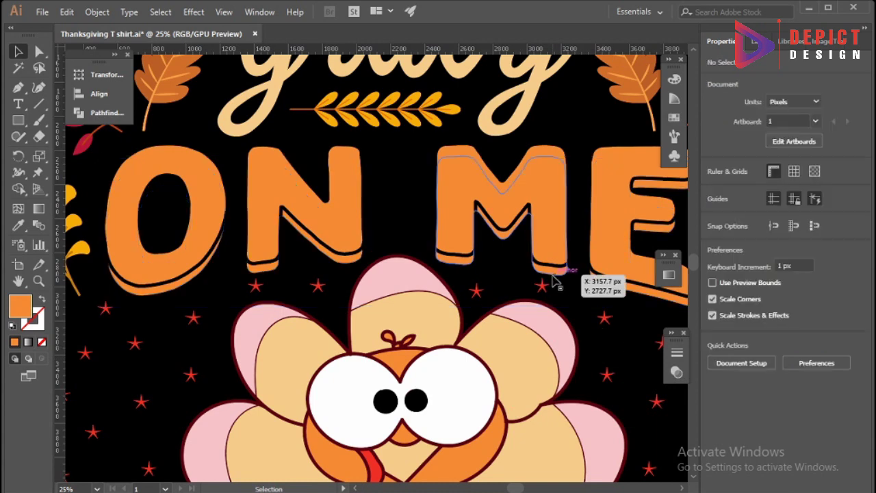
click(567, 283)
key(i)
click(254, 309)
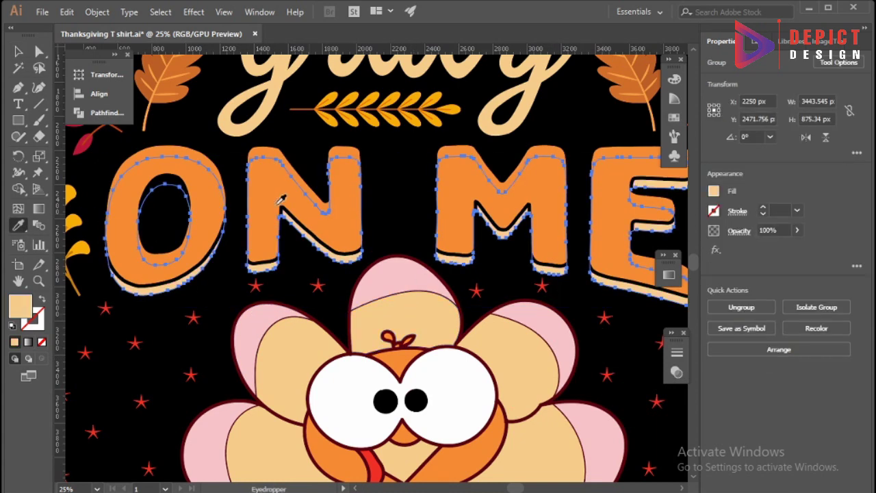
click(18, 52)
scroll(359, 310, down, 4)
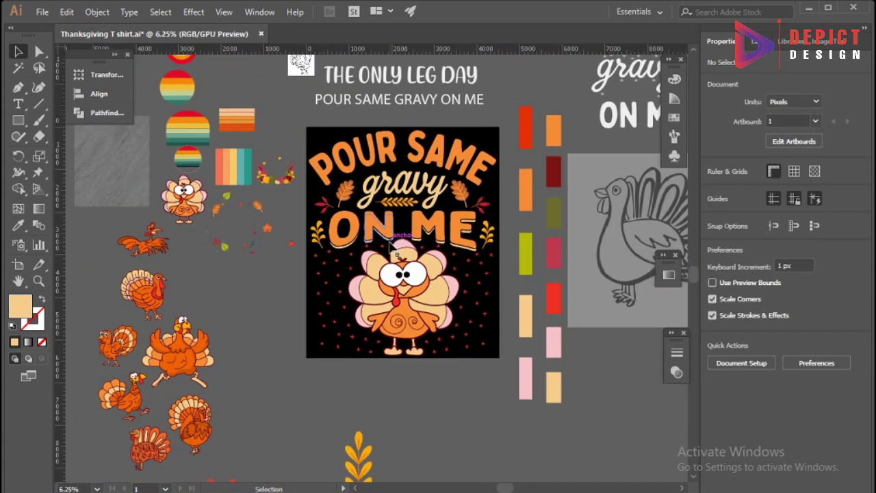
Step: Select all the artwork, scale it down from a corner handle, and deselect
scroll(358, 309, up, 1)
click(450, 303)
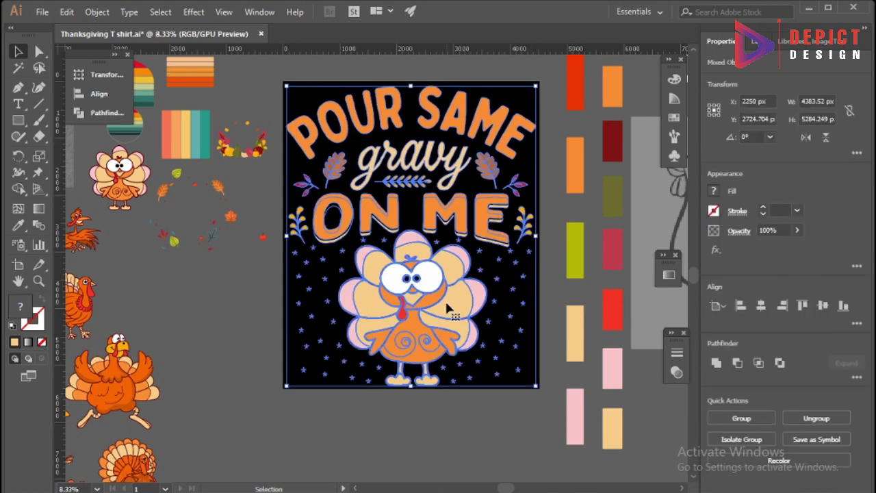
drag(535, 385, 494, 374)
click(497, 379)
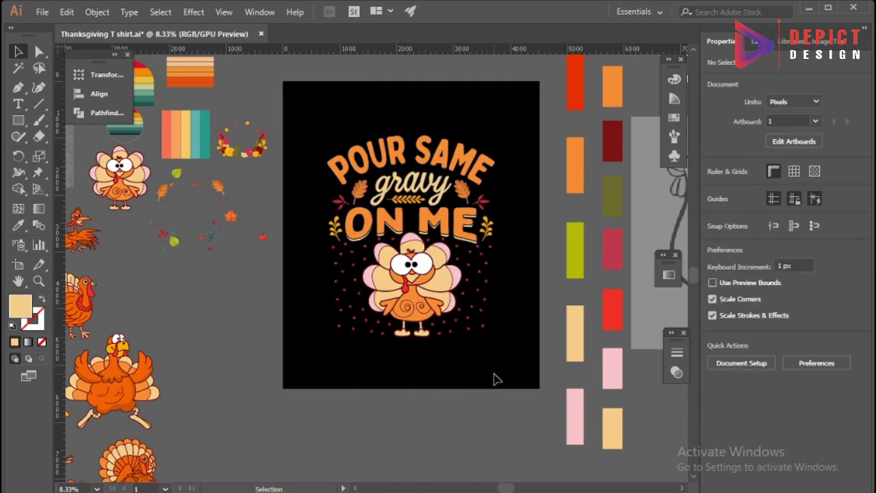